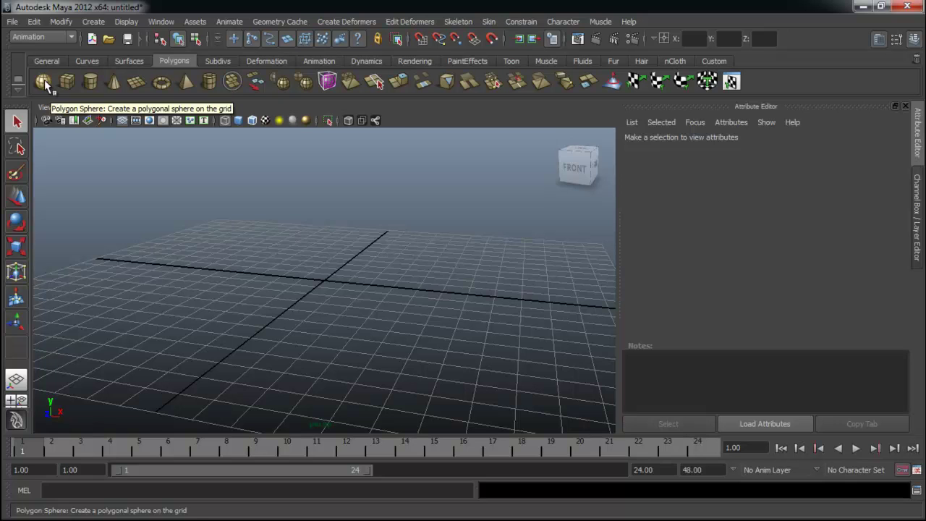
Step: Create a polygon sphere at the centre of the grid and make it ready to move
{"action": "key", "text": "w"}
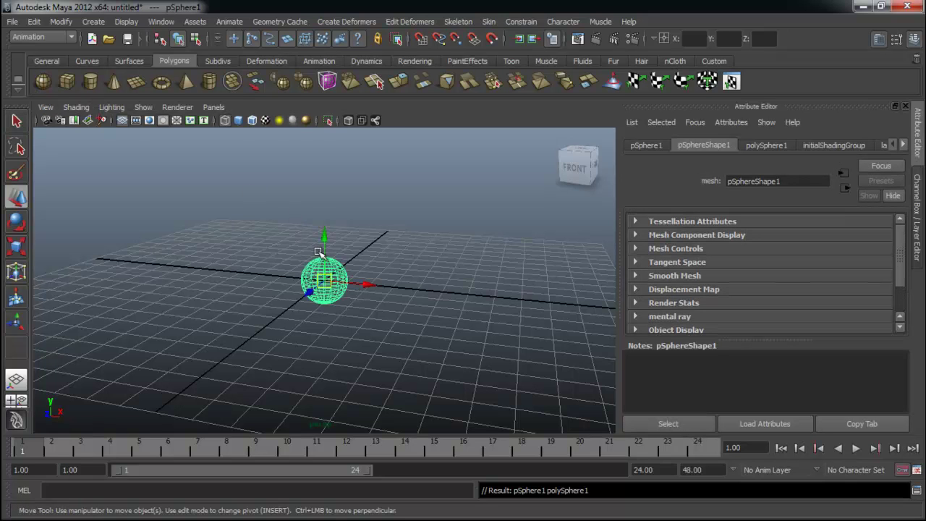
{"action": "left_click_drag", "start_coordinate": [324, 241], "coordinate": [333, 187]}
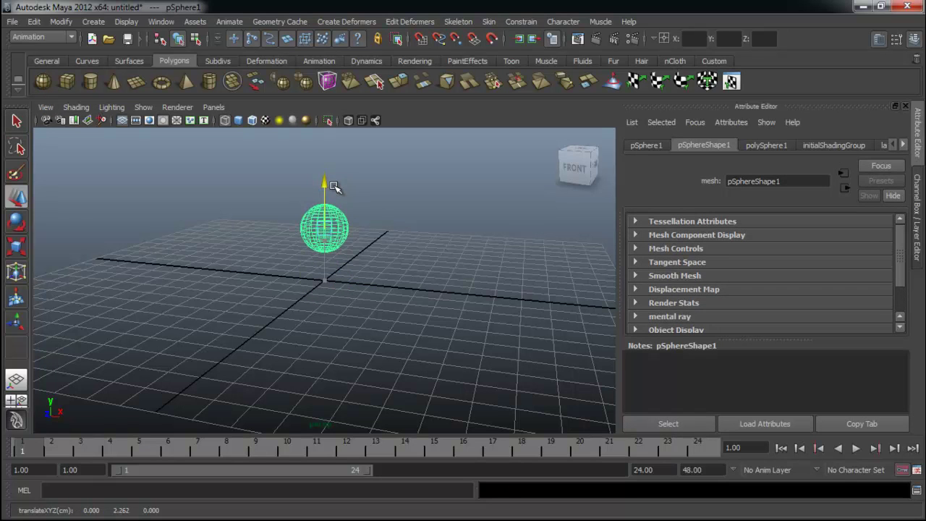
{"action": "key", "text": "r"}
{"action": "left_click_drag", "start_coordinate": [383, 234], "coordinate": [584, 253]}
{"action": "left_click_drag", "start_coordinate": [457, 259], "coordinate": [405, 250], "text": "alt"}
{"action": "key", "text": "w"}
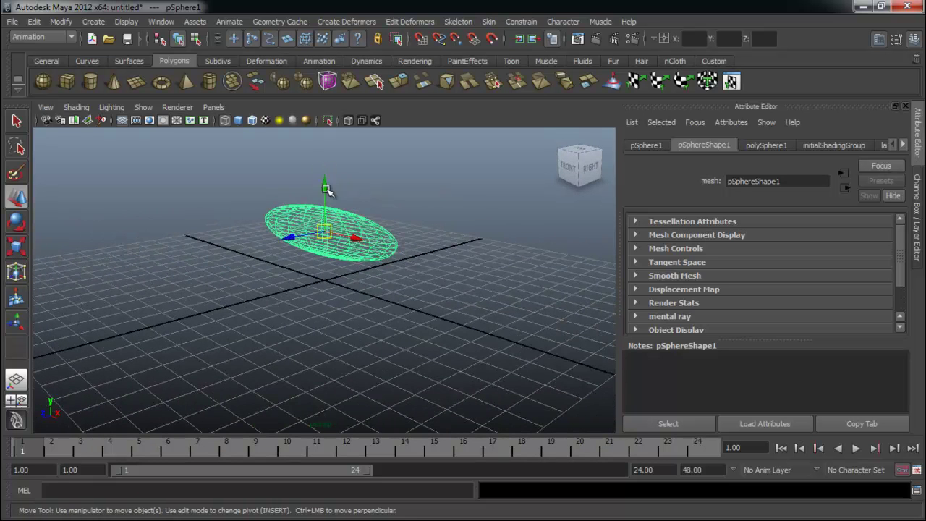
{"action": "left_click_drag", "start_coordinate": [324, 180], "coordinate": [323, 212]}
{"action": "key", "text": "ctrl+z"}
{"action": "key", "text": "ctrl+z"}
{"action": "key", "text": "ctrl+z"}
{"action": "key", "text": "ctrl+z"}
Step: Stretch the sphere along X to a scale of about 3.785 and display it shaded
{"action": "key", "text": "r"}
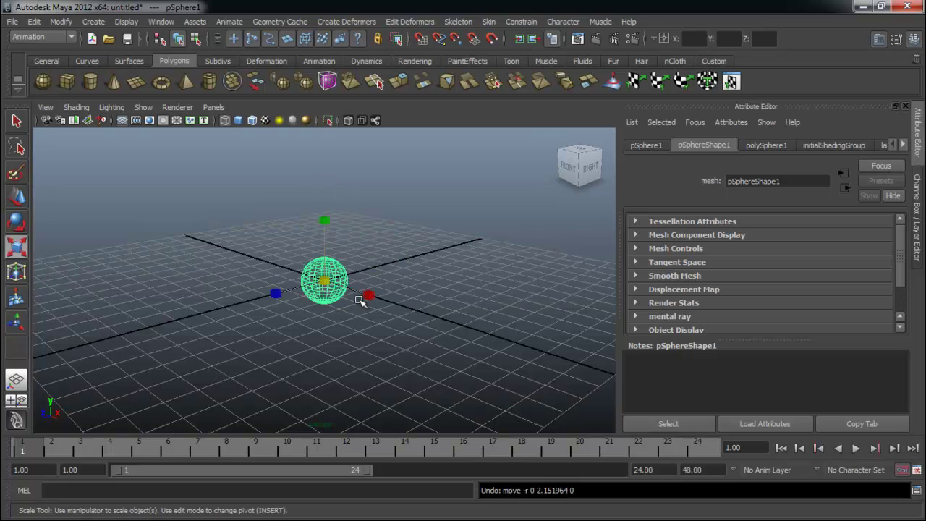
{"action": "left_click_drag", "start_coordinate": [369, 293], "coordinate": [440, 233]}
{"action": "left_click", "coordinate": [432, 217]}
{"action": "left_click", "coordinate": [354, 271]}
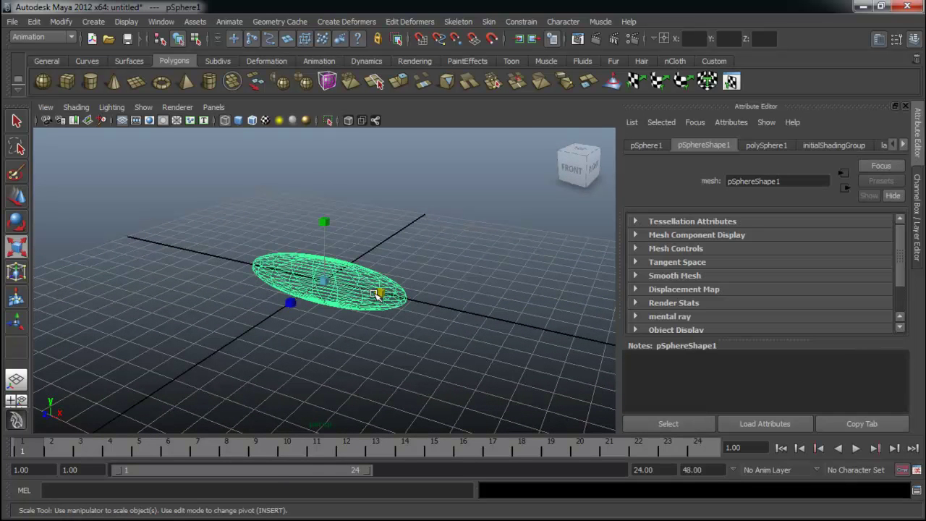
{"action": "key", "text": "5"}
{"action": "left_click_drag", "start_coordinate": [363, 280], "coordinate": [462, 289], "text": "alt"}
Step: Key the stretched sphere at frame 1 and at frame 10, rotating it about -101 degrees around Y at frame 10
{"action": "left_click_drag", "start_coordinate": [119, 446], "coordinate": [299, 451]}
{"action": "key", "text": "s"}
{"action": "key", "text": "e"}
{"action": "left_click_drag", "start_coordinate": [356, 304], "coordinate": [226, 320]}
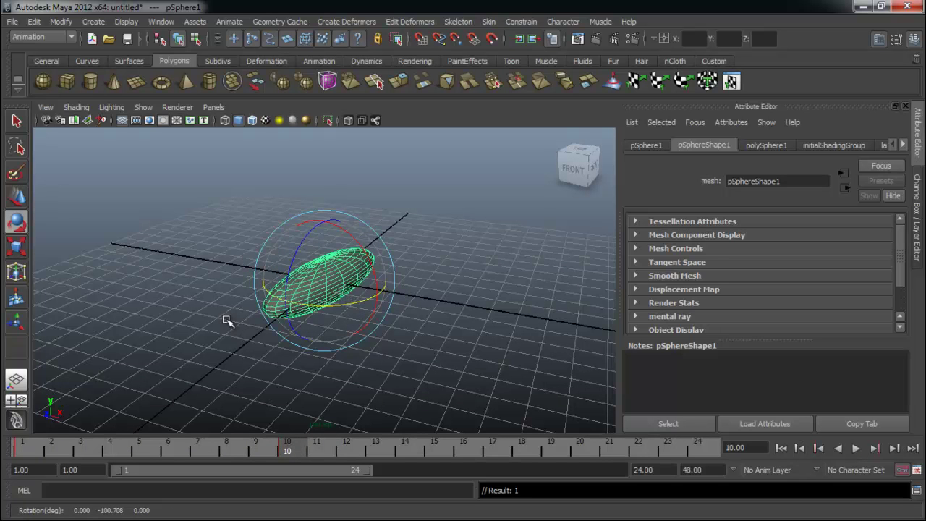
Step: Open the Graph Editor and select all of the sphere's animation keys
{"action": "left_click", "coordinate": [152, 22]}
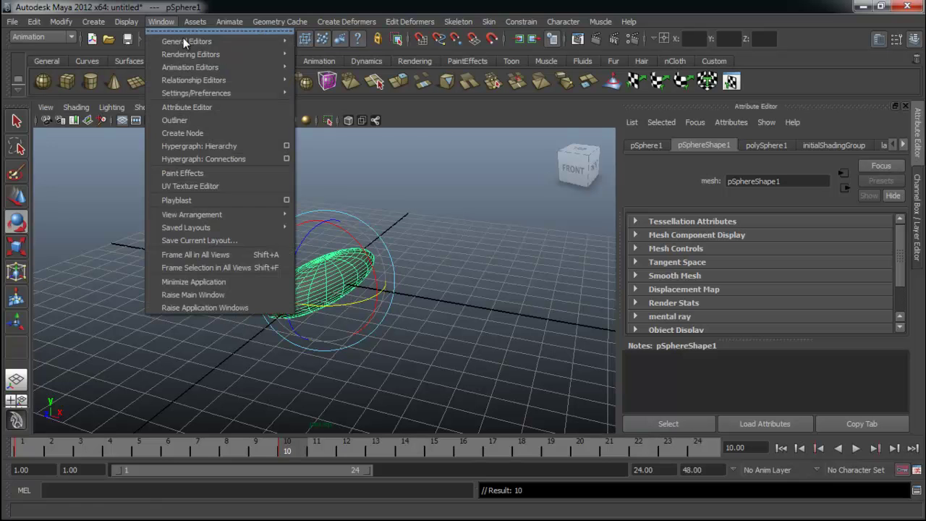
{"action": "mouse_move", "coordinate": [203, 66]}
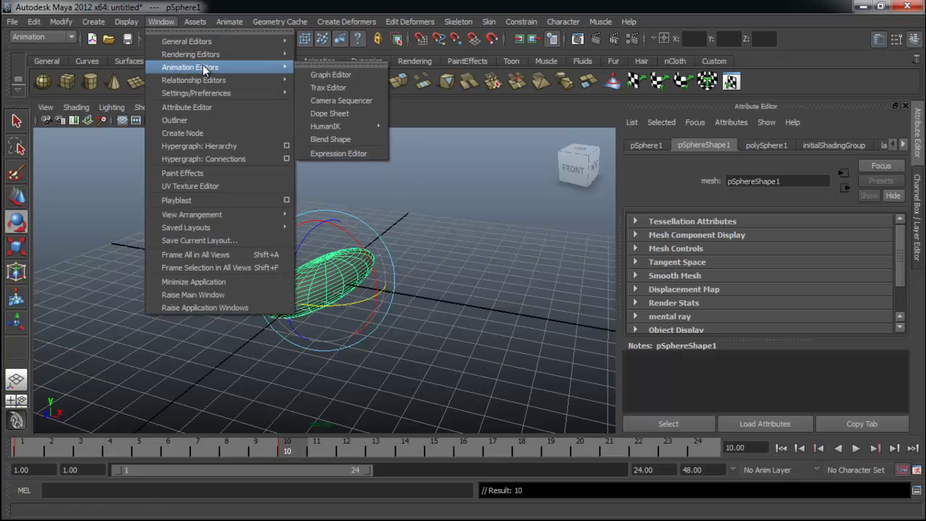
{"action": "left_click", "coordinate": [332, 75]}
{"action": "right_click_drag", "start_coordinate": [805, 269], "coordinate": [662, 249], "text": "alt"}
{"action": "left_click_drag", "start_coordinate": [685, 216], "coordinate": [839, 390]}
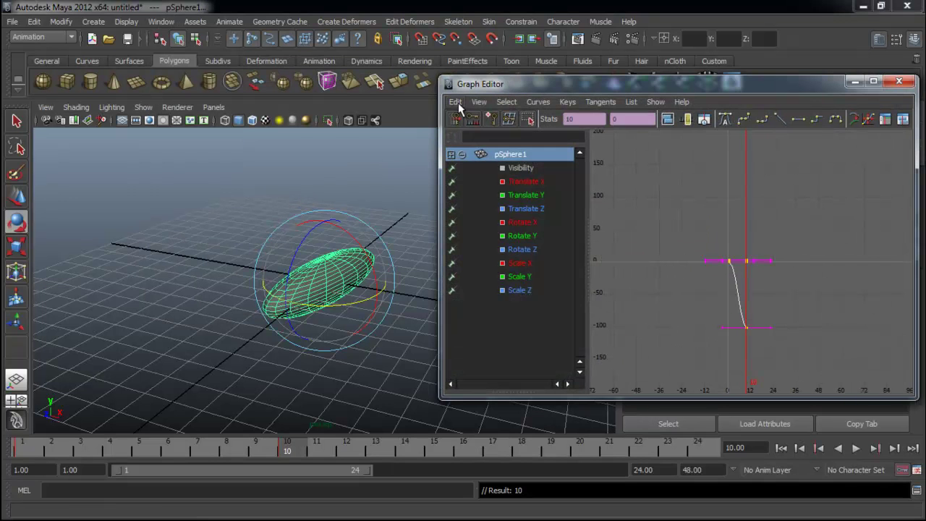
Step: Show the infinity curves in the Graph Editor and give the selected keys linear tangents
{"action": "left_click", "coordinate": [479, 102]}
{"action": "left_click", "coordinate": [518, 254]}
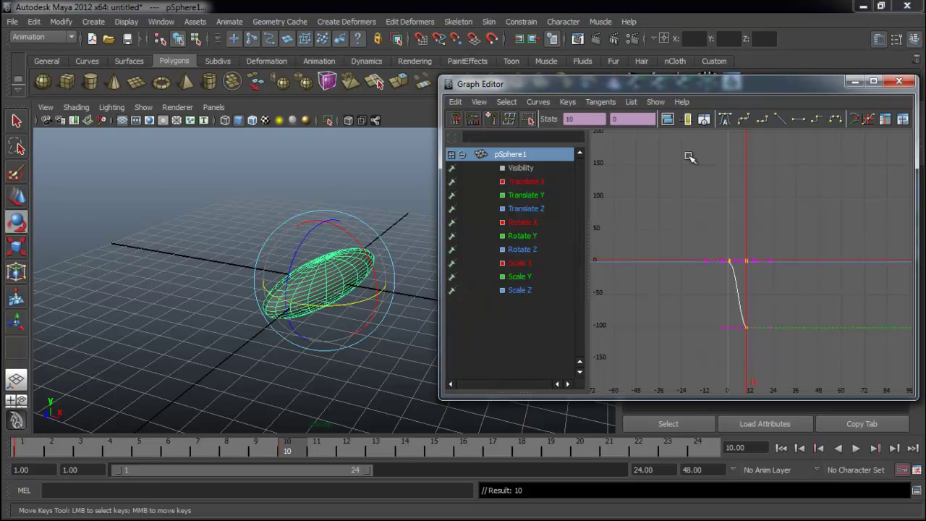
{"action": "left_click", "coordinate": [779, 118]}
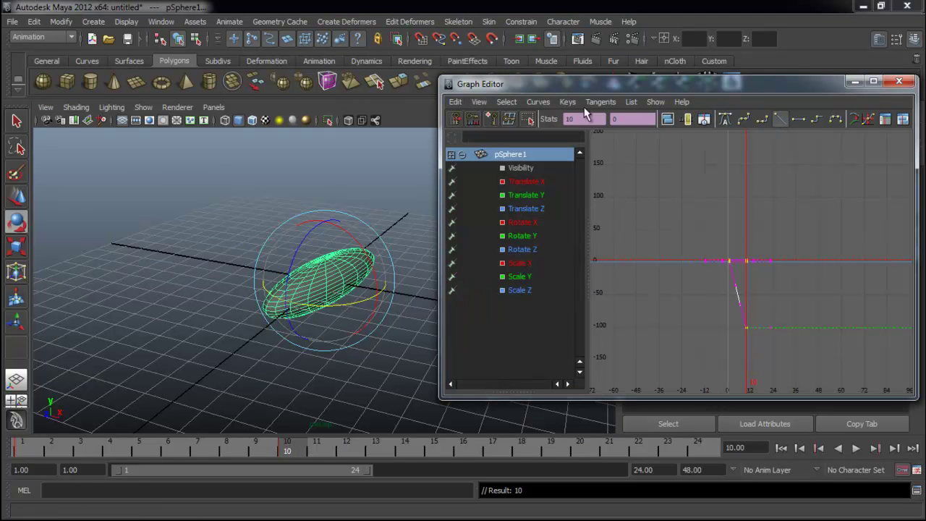
Step: Set the post infinity of the sphere's animation curves to Linear
{"action": "left_click", "coordinate": [548, 102]}
{"action": "mouse_move", "coordinate": [615, 134]}
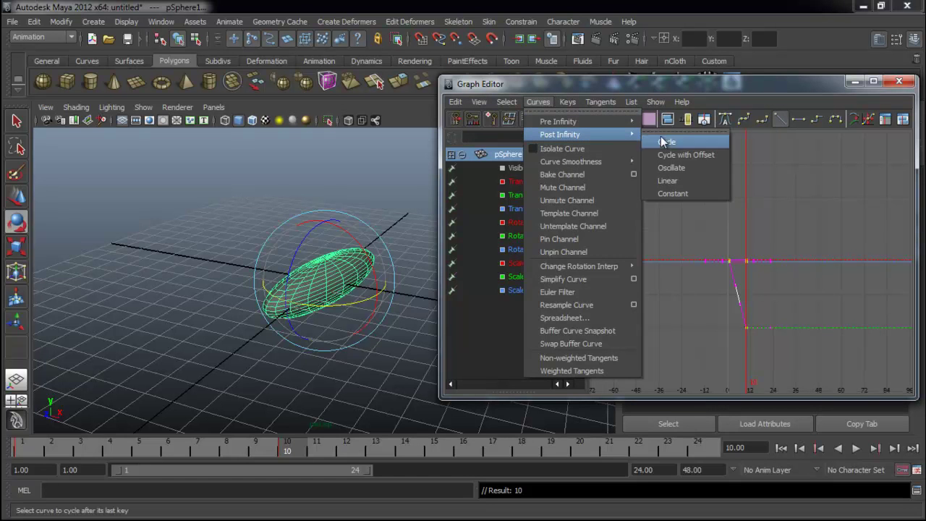
{"action": "left_click", "coordinate": [669, 181]}
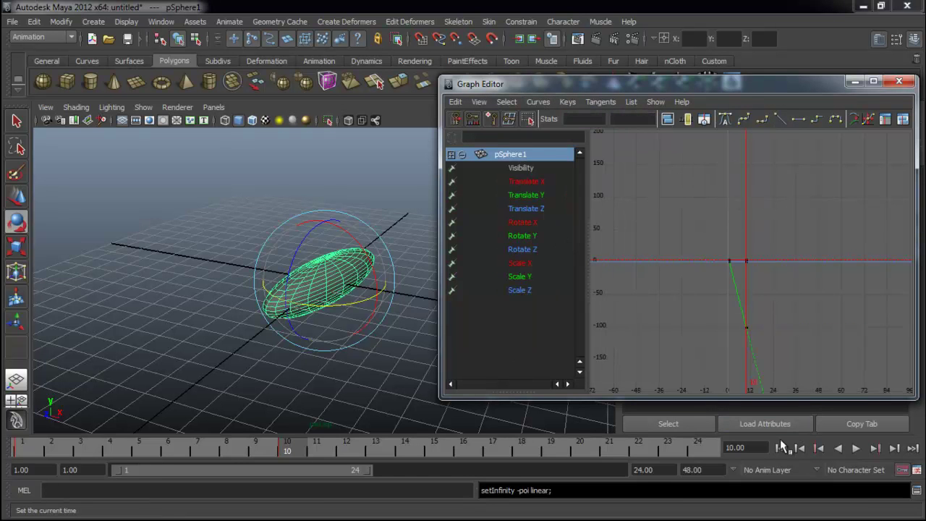
Step: Set the playback end frame to 500 and play the spinning animation to check it
{"action": "left_click", "coordinate": [642, 469]}
{"action": "type", "text": "500"}
{"action": "key", "text": "Return"}
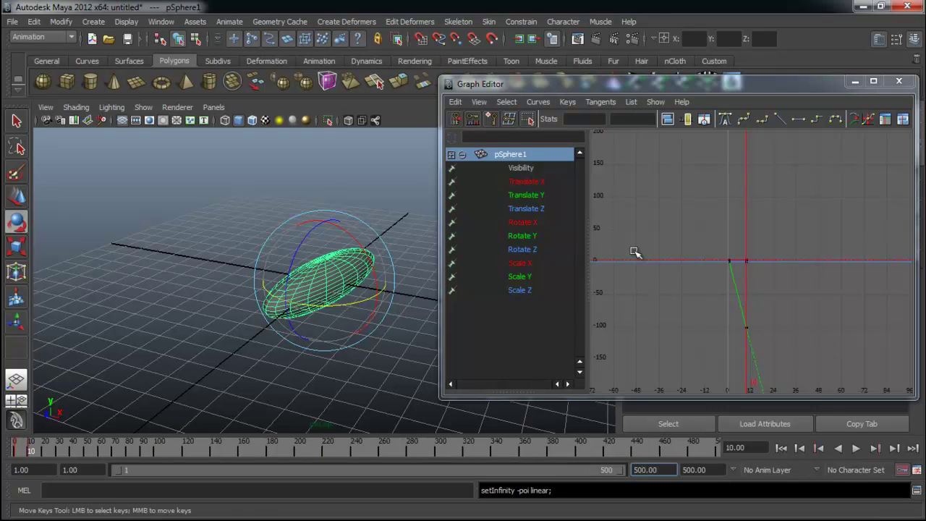
{"action": "left_click", "coordinate": [856, 447]}
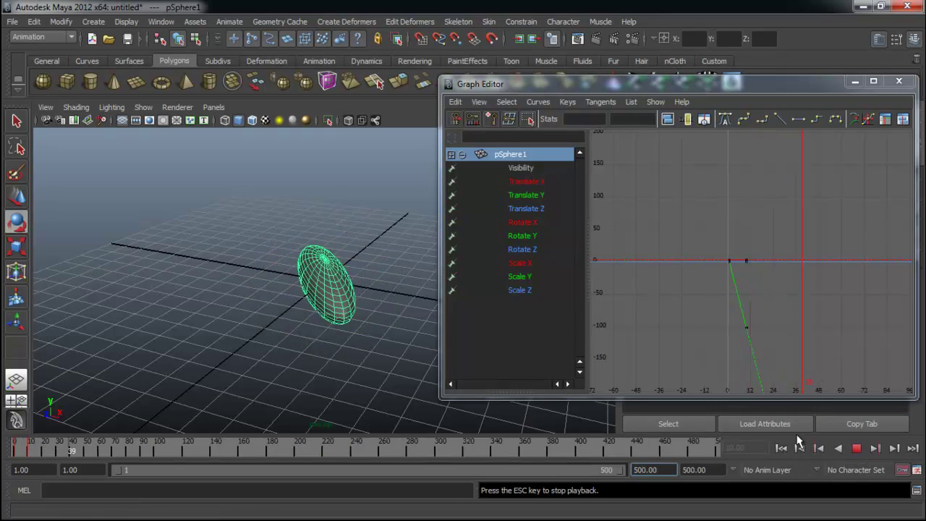
{"action": "left_click", "coordinate": [857, 447]}
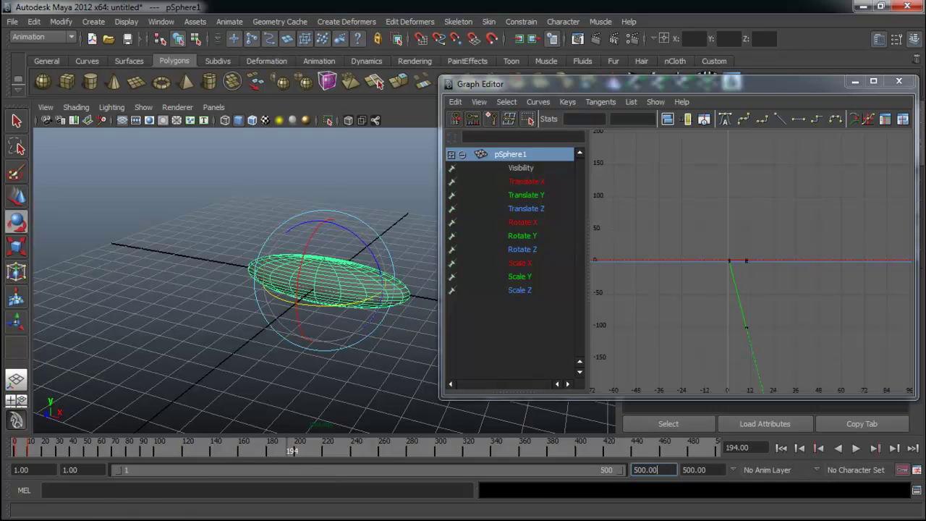
Step: Move the Graph Editor aside and create a NURBS circle at the origin
{"action": "left_click_drag", "start_coordinate": [637, 84], "coordinate": [625, 105]}
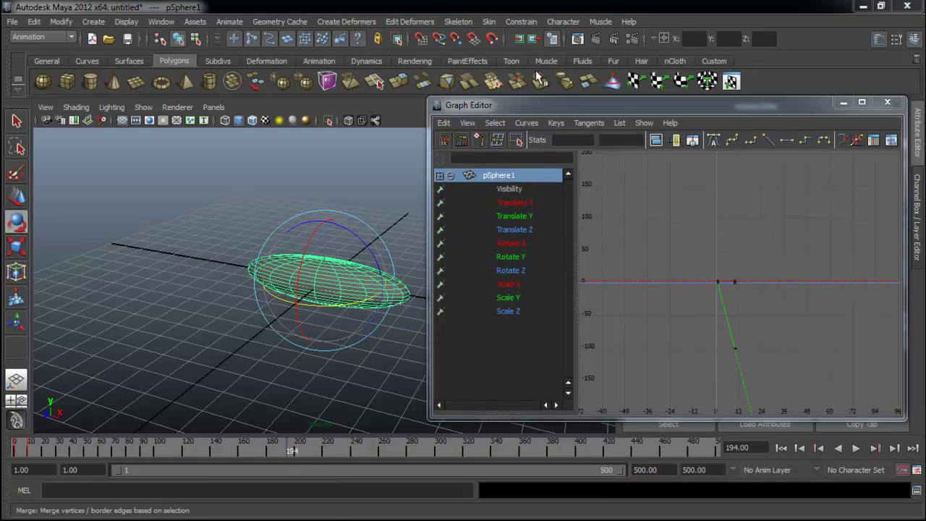
{"action": "left_click_drag", "start_coordinate": [546, 105], "coordinate": [626, 123]}
{"action": "left_click", "coordinate": [87, 60]}
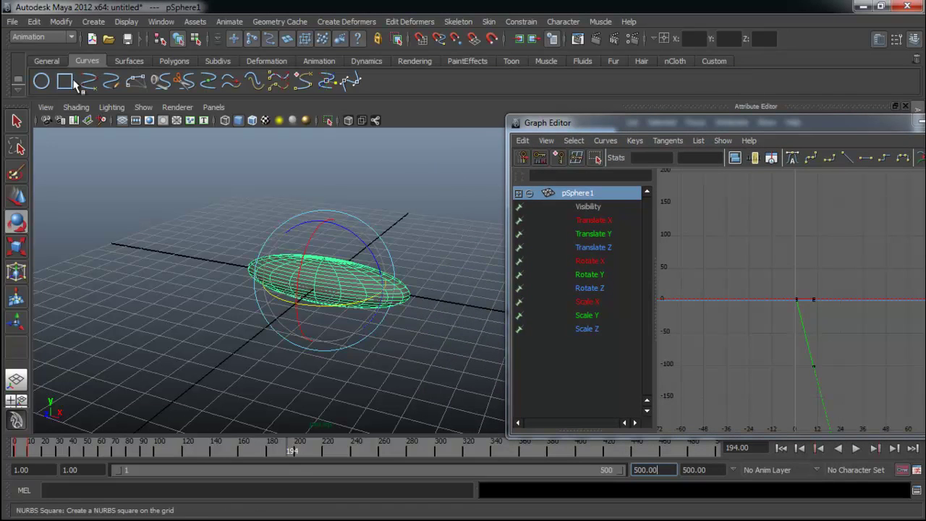
{"action": "left_click", "coordinate": [46, 83]}
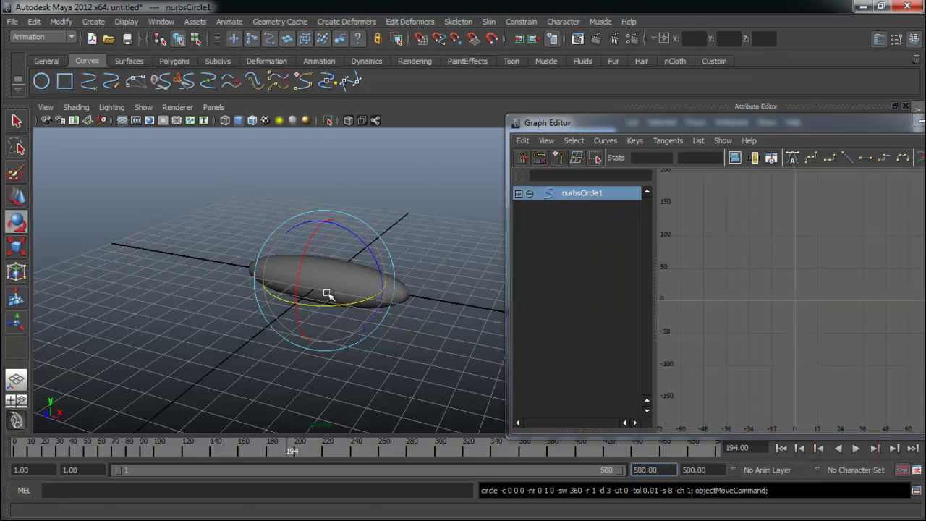
Step: Scale the circle up uniformly until it surrounds the stretched sphere
{"action": "key", "text": "r"}
{"action": "left_click", "coordinate": [356, 279], "text": "shift"}
{"action": "key", "text": "ctrl+z"}
{"action": "left_click_drag", "start_coordinate": [324, 282], "coordinate": [473, 248]}
{"action": "mouse_move", "coordinate": [351, 246]}
{"action": "left_mouse_down", "text": "alt"}
{"action": "mouse_move", "coordinate": [388, 252]}
{"action": "mouse_move", "coordinate": [359, 238]}
{"action": "left_mouse_up", "text": "alt"}
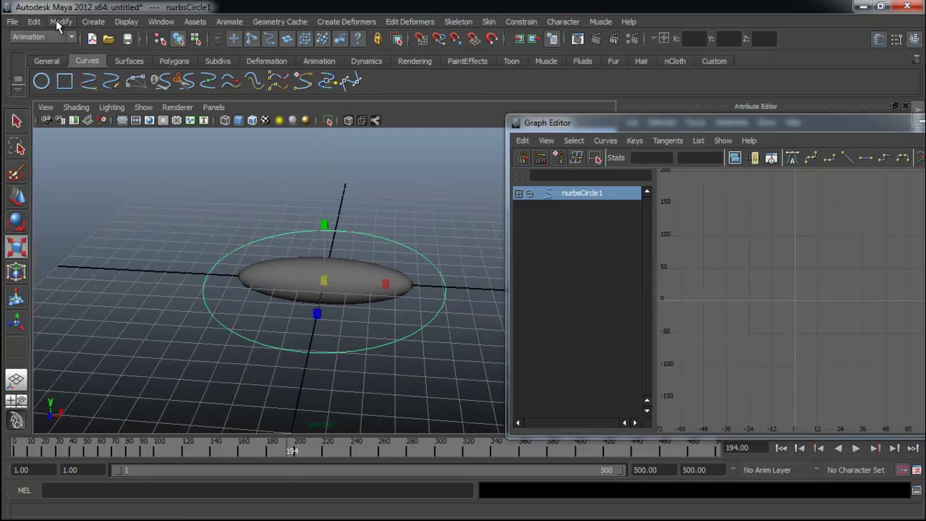
Step: Freeze the circle's transformations, clear the Graph Editor from view and show the circle's channel values
{"action": "left_click", "coordinate": [56, 20]}
{"action": "left_click", "coordinate": [87, 66]}
{"action": "left_click_drag", "start_coordinate": [701, 121], "coordinate": [0, 108]}
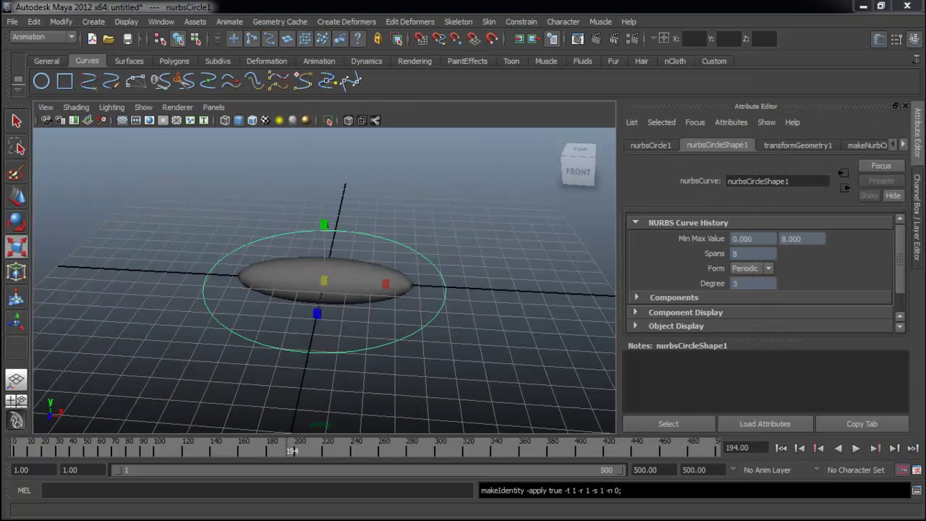
{"action": "left_click", "coordinate": [469, 221]}
{"action": "left_click", "coordinate": [425, 255]}
{"action": "left_click_drag", "start_coordinate": [431, 253], "coordinate": [416, 253], "text": "alt"}
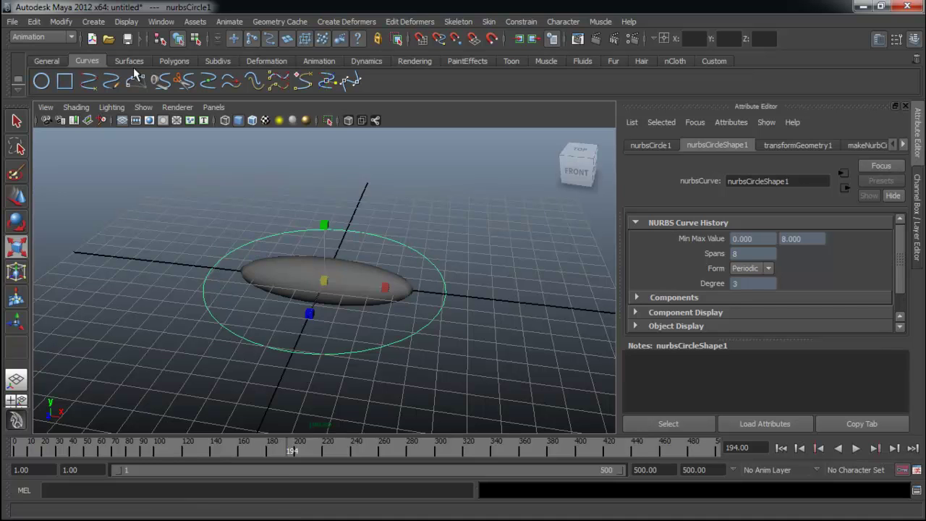
{"action": "key", "text": "ctrl+a"}
Step: Parent the stretched sphere to the NURBS circle
{"action": "left_click", "coordinate": [475, 218]}
{"action": "left_click", "coordinate": [407, 248]}
{"action": "left_click", "coordinate": [363, 280]}
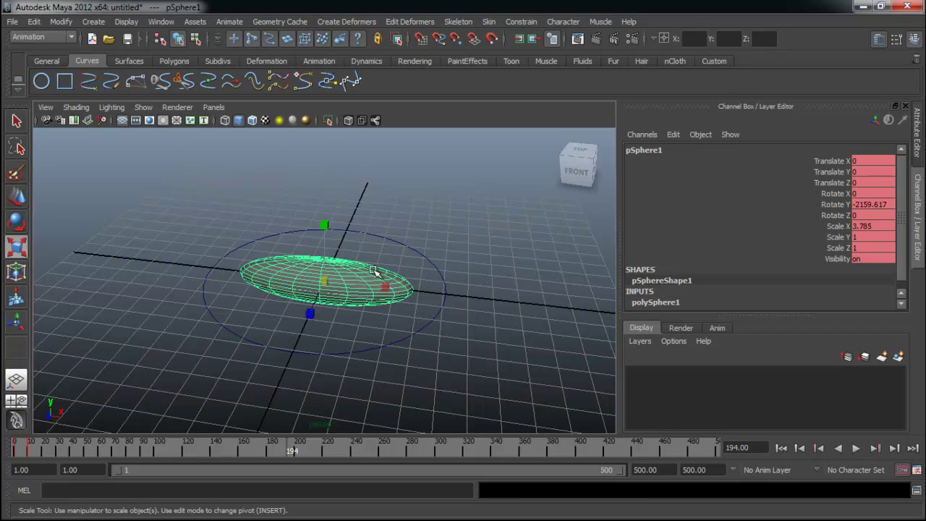
{"action": "left_click", "coordinate": [416, 250], "text": "shift"}
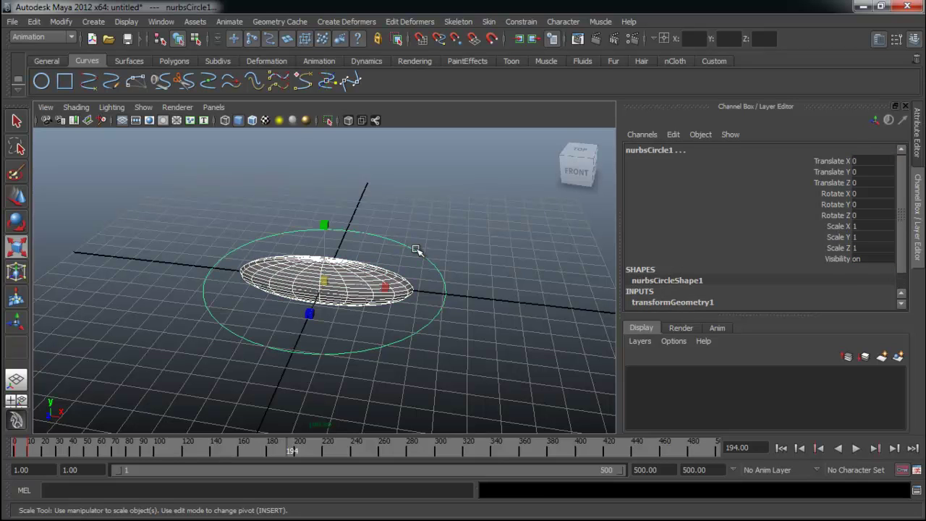
{"action": "key", "text": "p"}
Step: Try moving the circle with its sphere to about -2.449 in X, and undo the move
{"action": "left_click", "coordinate": [434, 228]}
{"action": "left_click", "coordinate": [444, 269]}
{"action": "key", "text": "w"}
{"action": "left_click_drag", "start_coordinate": [367, 285], "coordinate": [310, 279]}
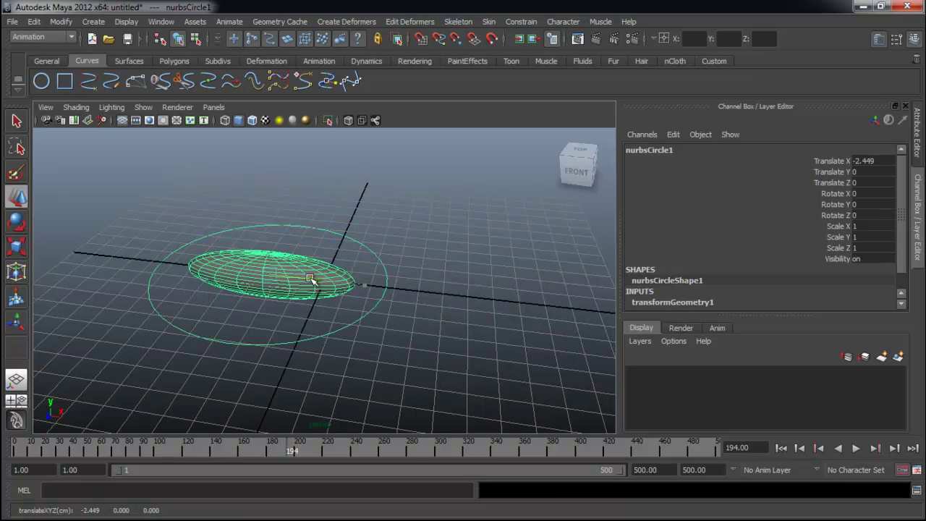
{"action": "key", "text": "ctrl+z"}
Step: Play the animation from frame 1, stop it around frame 20 and reselect the circle
{"action": "left_click", "coordinate": [781, 448]}
{"action": "left_click", "coordinate": [855, 448]}
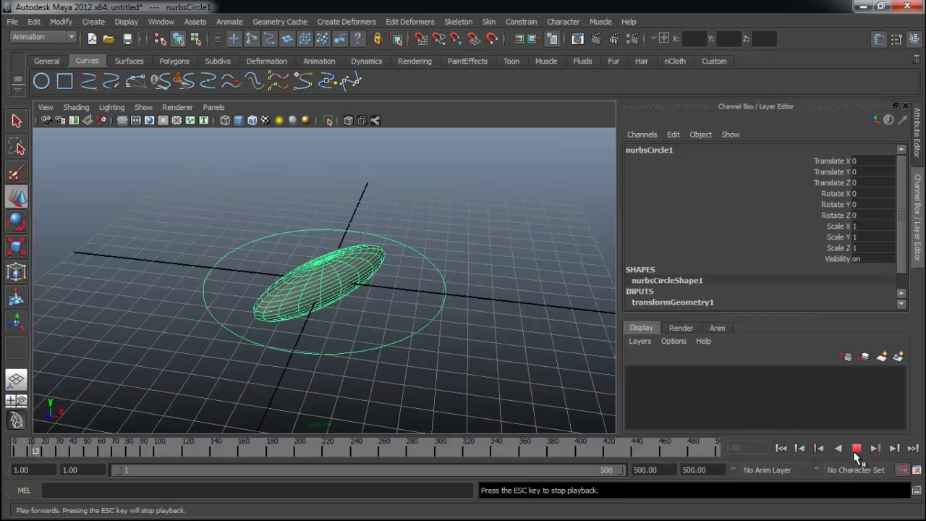
{"action": "left_click", "coordinate": [475, 279]}
{"action": "left_click", "coordinate": [439, 276]}
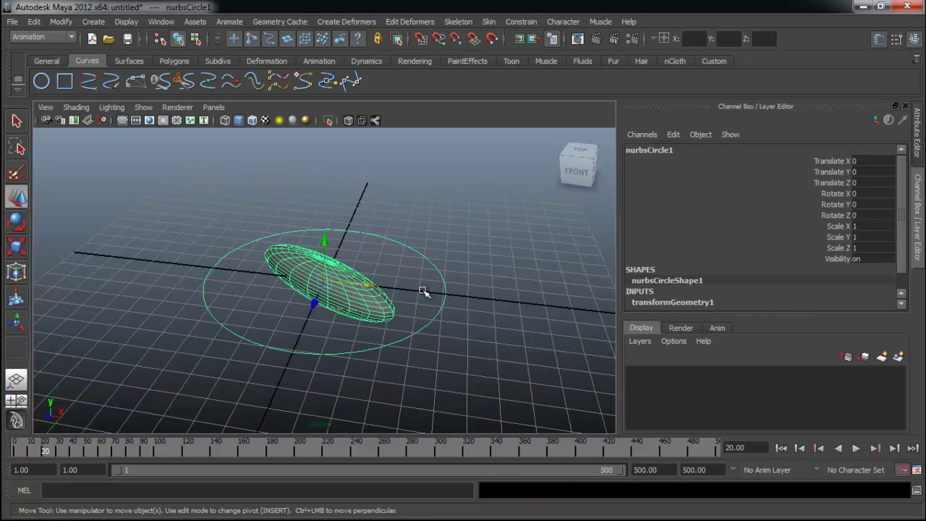
Step: Try moving the circle to about -5.9 in X, play the spin there, and undo the moves
{"action": "left_click_drag", "start_coordinate": [382, 290], "coordinate": [238, 268]}
{"action": "key", "text": "ctrl+z"}
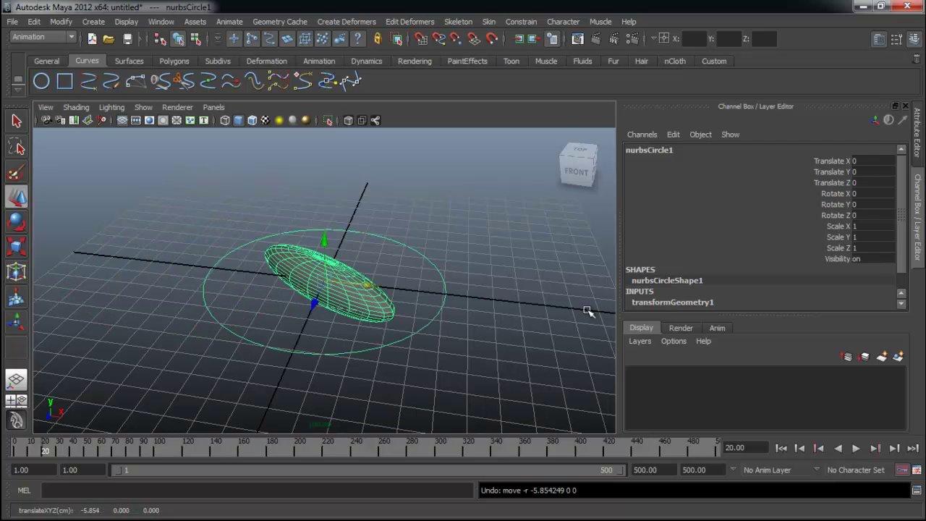
{"action": "left_click_drag", "start_coordinate": [385, 284], "coordinate": [236, 275]}
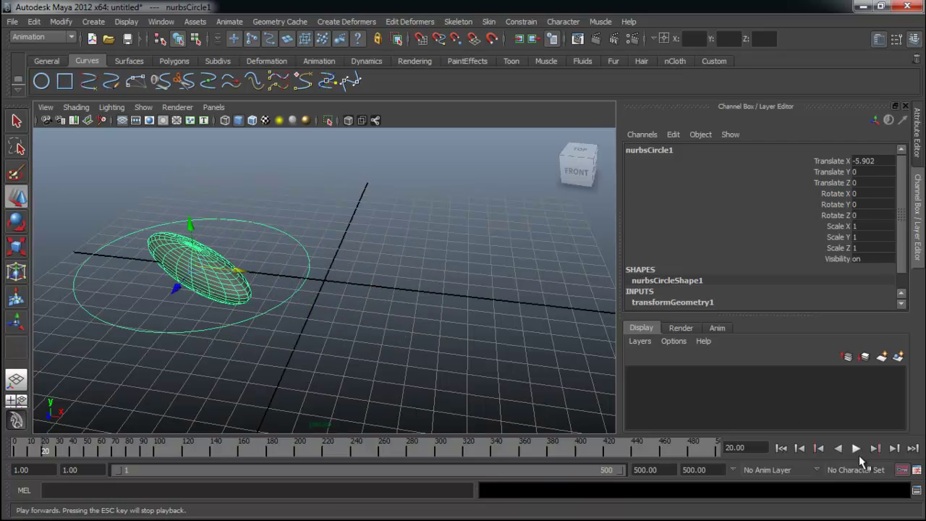
{"action": "left_click", "coordinate": [855, 448]}
{"action": "left_click", "coordinate": [855, 448]}
{"action": "key", "text": "ctrl+z"}
{"action": "key", "text": "ctrl+z"}
Step: Play the spin from frame 1 in a wider view and stop it around frame 198
{"action": "left_click", "coordinate": [443, 344]}
{"action": "left_click_drag", "start_coordinate": [428, 323], "coordinate": [477, 330]}
{"action": "left_click", "coordinate": [779, 453]}
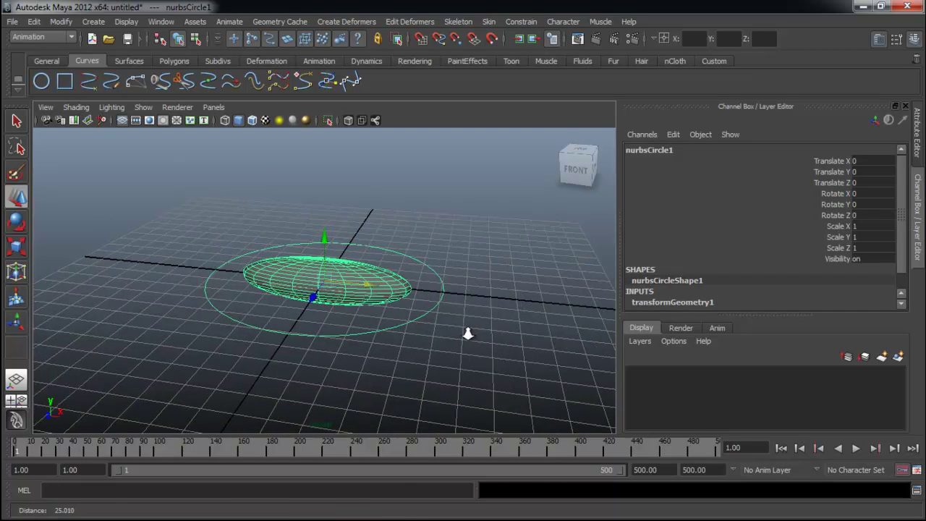
{"action": "scroll", "coordinate": [483, 330], "scroll_direction": "down", "scroll_amount": 4}
{"action": "scroll", "coordinate": [372, 279], "scroll_direction": "up", "scroll_amount": 2}
{"action": "middle_click_drag", "start_coordinate": [435, 272], "coordinate": [440, 323], "text": "alt"}
{"action": "right_click_drag", "start_coordinate": [477, 320], "coordinate": [376, 311], "text": "alt"}
{"action": "left_click_drag", "start_coordinate": [376, 311], "coordinate": [379, 324], "text": "alt"}
{"action": "left_click", "coordinate": [855, 448]}
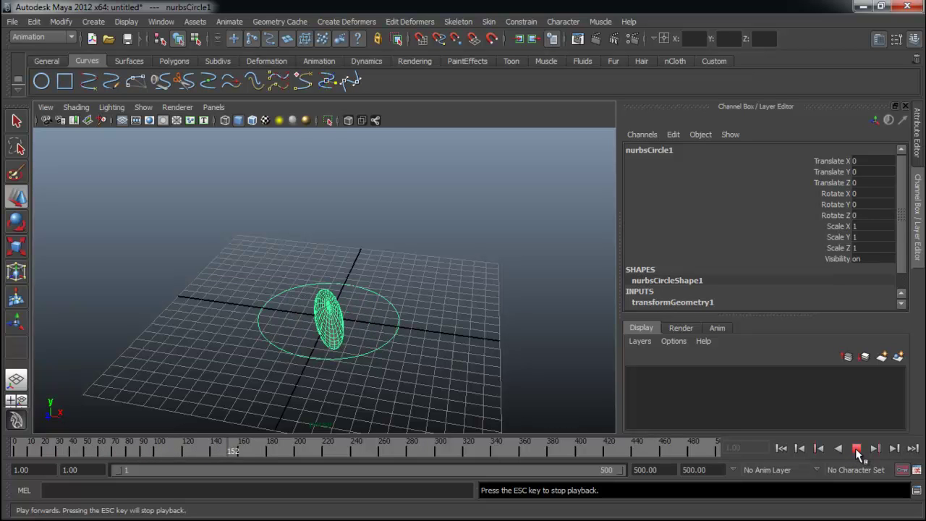
{"action": "left_click", "coordinate": [856, 452]}
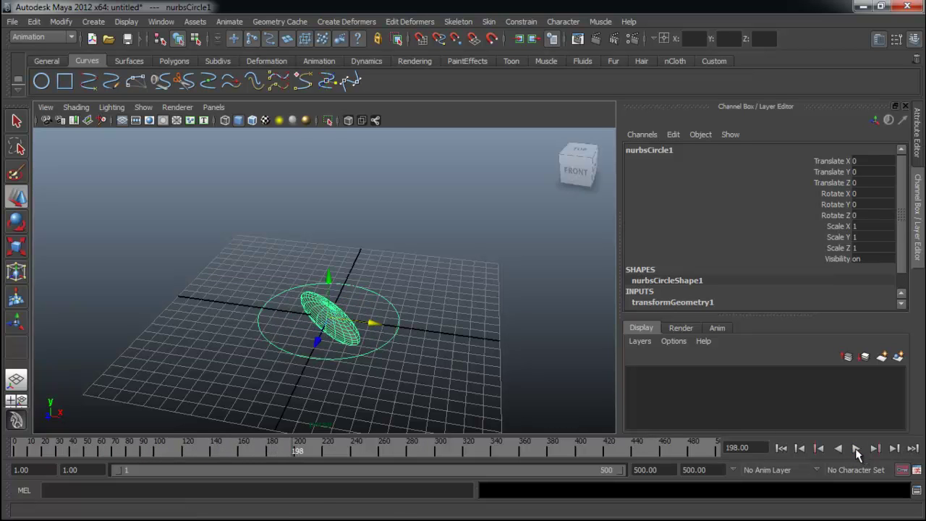
Step: Move the circle and its sphere away from the grid to about -55.684 in X and 4.303 in Y
{"action": "left_click", "coordinate": [543, 348]}
{"action": "left_click_drag", "start_coordinate": [464, 325], "coordinate": [450, 314], "text": "alt"}
{"action": "left_click_drag", "start_coordinate": [389, 309], "coordinate": [430, 338]}
{"action": "left_click_drag", "start_coordinate": [373, 323], "coordinate": [200, 313]}
{"action": "right_click_drag", "start_coordinate": [338, 322], "coordinate": [133, 313], "text": "alt"}
{"action": "left_click_drag", "start_coordinate": [286, 292], "coordinate": [116, 265]}
{"action": "left_click_drag", "start_coordinate": [72, 220], "coordinate": [73, 195]}
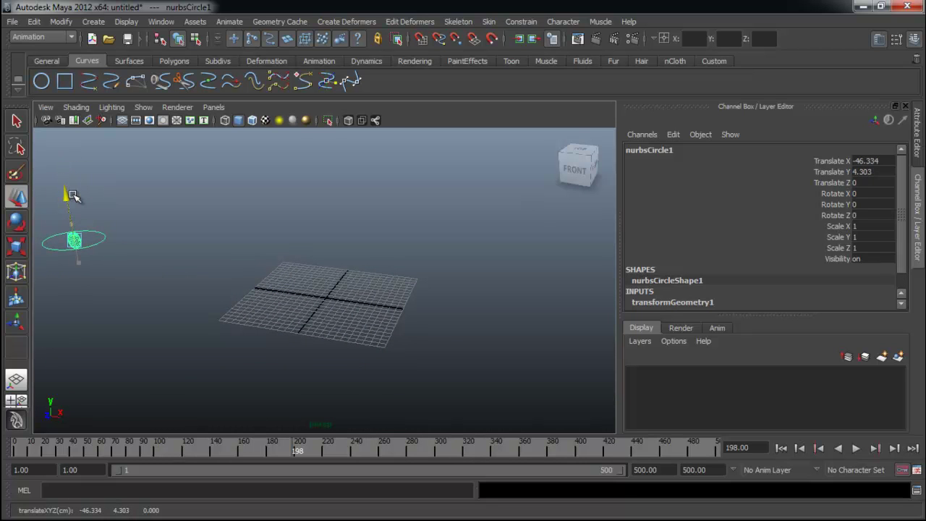
{"action": "mouse_move", "coordinate": [115, 243]}
{"action": "left_mouse_down"}
{"action": "mouse_move", "coordinate": [79, 244]}
{"action": "mouse_move", "coordinate": [114, 252]}
{"action": "left_mouse_up"}
Step: Frame the relocated circle together with the grid and reselect the circle
{"action": "right_click_drag", "start_coordinate": [207, 272], "coordinate": [205, 273], "text": "alt"}
{"action": "left_click_drag", "start_coordinate": [204, 273], "coordinate": [133, 287], "text": "alt"}
{"action": "right_click_drag", "start_coordinate": [241, 290], "coordinate": [253, 287], "text": "alt"}
{"action": "middle_click_drag", "start_coordinate": [259, 280], "coordinate": [312, 296], "text": "alt"}
{"action": "left_click", "coordinate": [258, 257]}
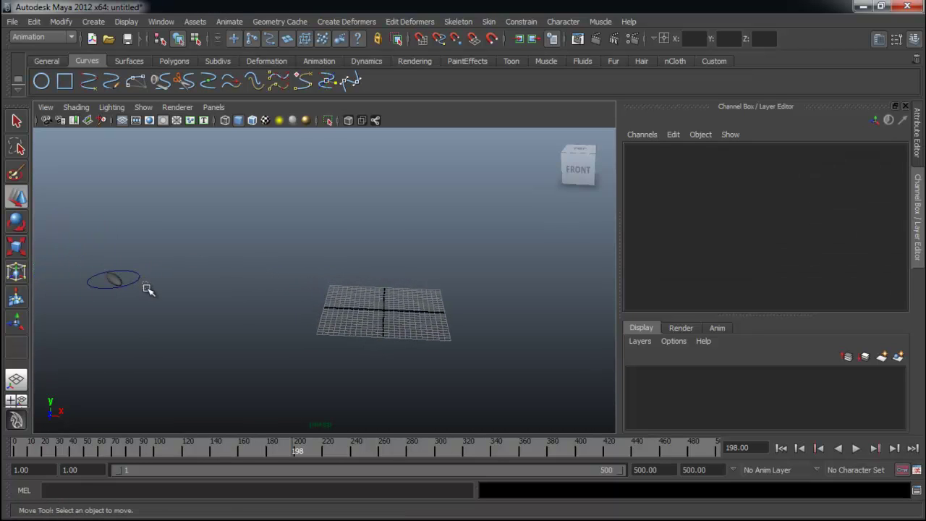
{"action": "left_click", "coordinate": [124, 283]}
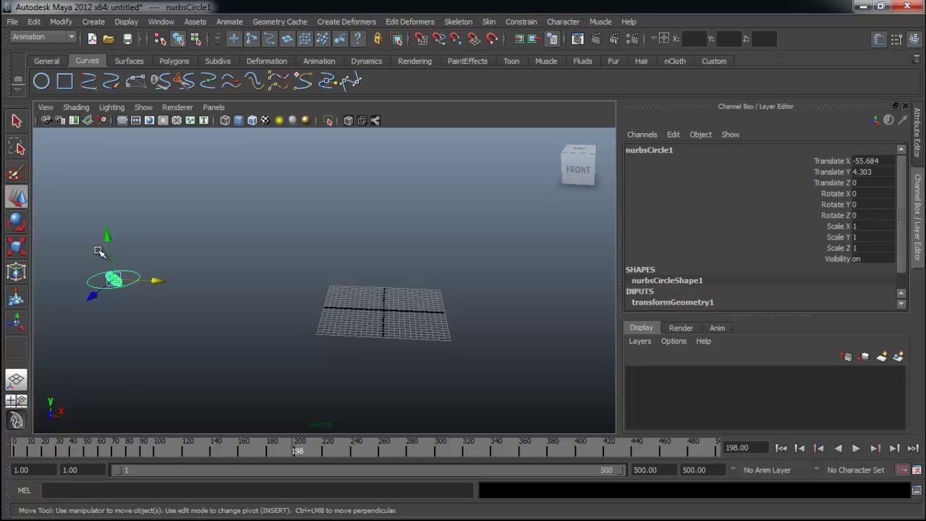
Step: Try a plain duplicate of the circle and its sphere, raised to about 10.635 in Y, and delete it after a test playback
{"action": "key", "text": "ctrl+d"}
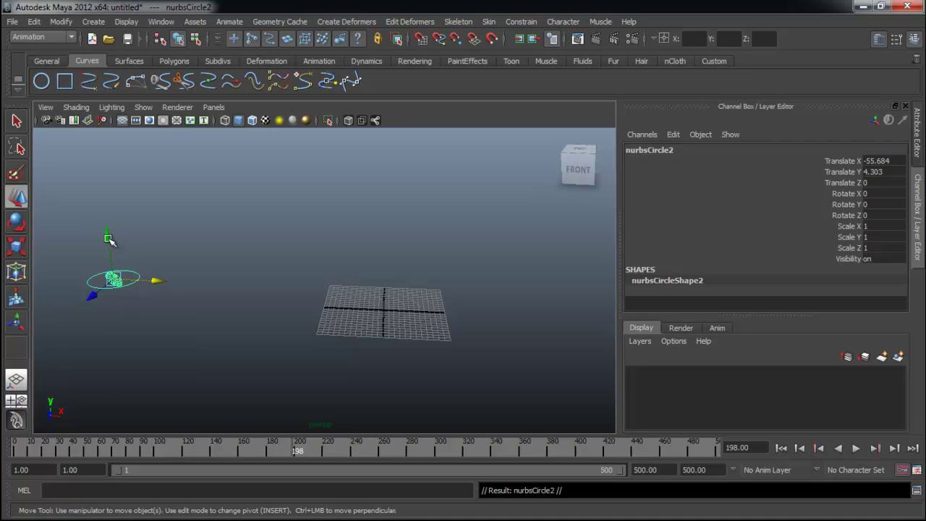
{"action": "left_click_drag", "start_coordinate": [106, 250], "coordinate": [106, 219]}
{"action": "left_click", "coordinate": [855, 448]}
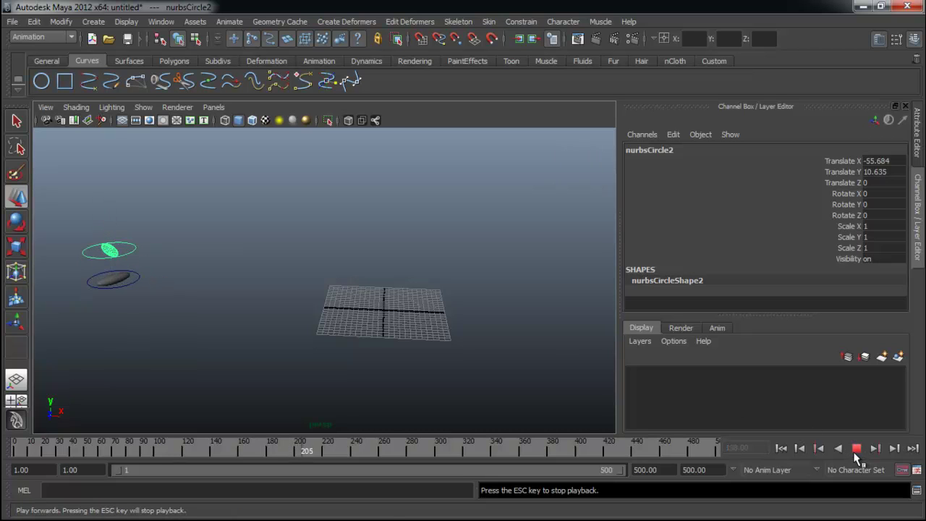
{"action": "left_click", "coordinate": [855, 448]}
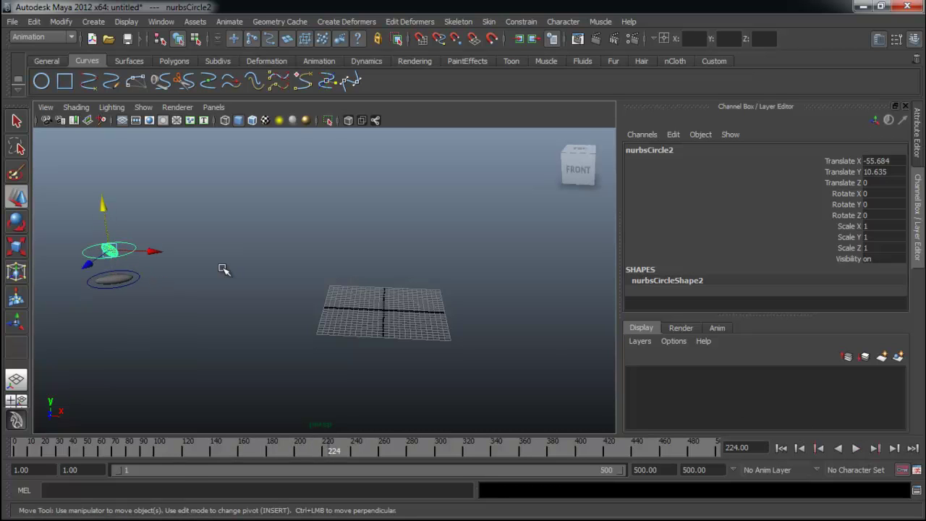
{"action": "left_click_drag", "start_coordinate": [187, 227], "coordinate": [69, 258]}
{"action": "key", "text": "Delete"}
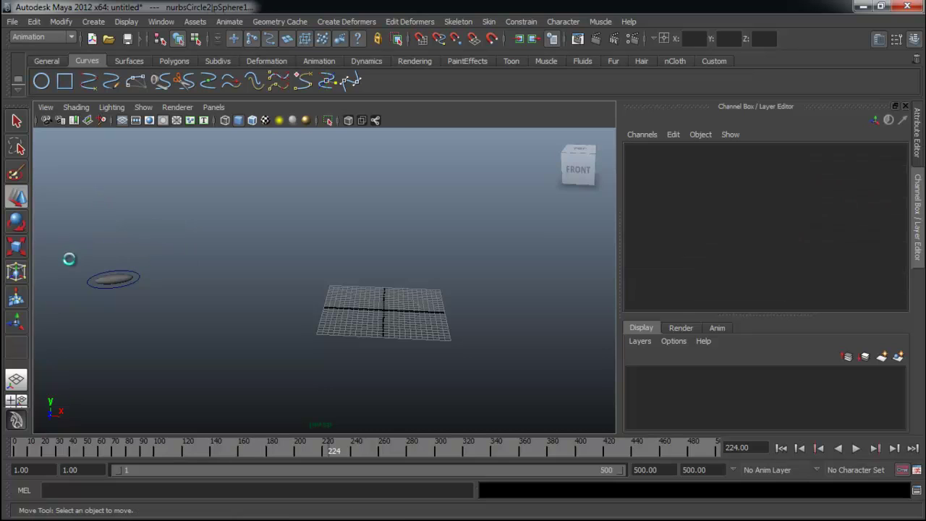
Step: Select the original circle, open the Duplicate Special options, and reset them to their defaults
{"action": "left_click", "coordinate": [138, 283]}
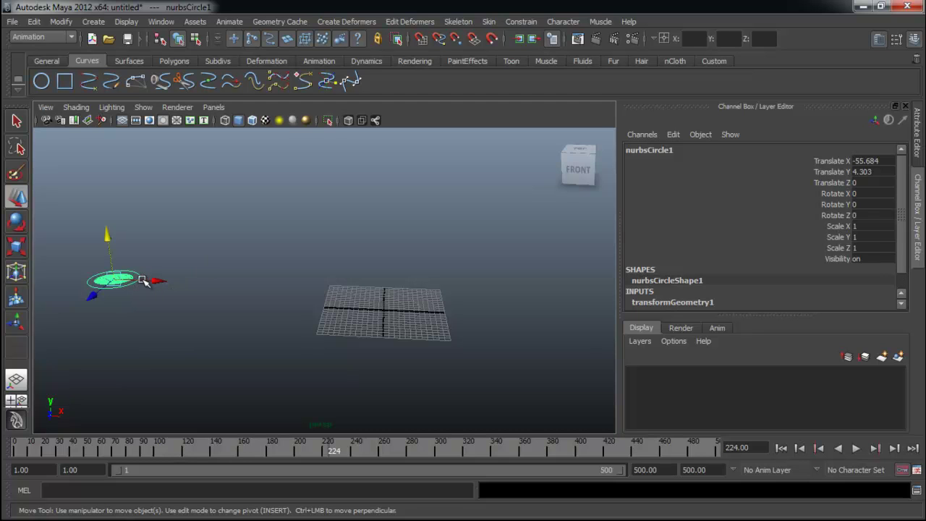
{"action": "left_click", "coordinate": [32, 22]}
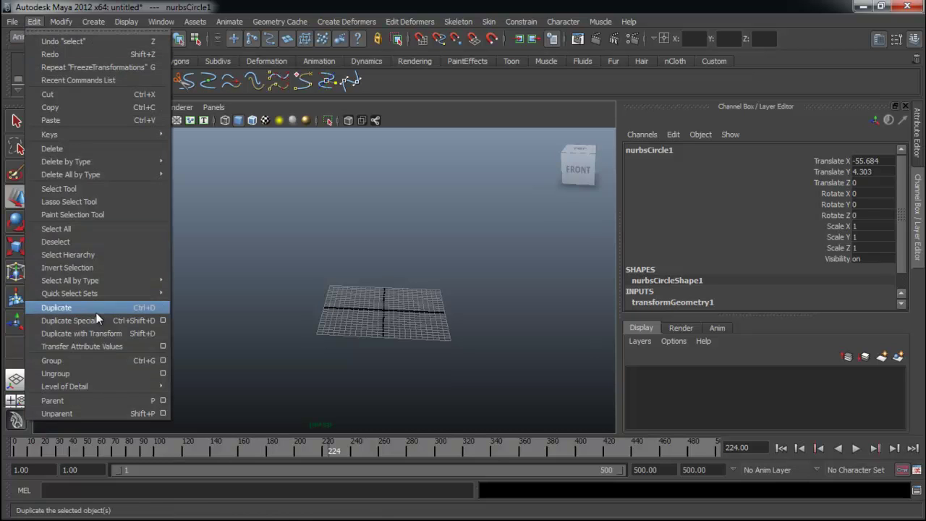
{"action": "left_click", "coordinate": [164, 320]}
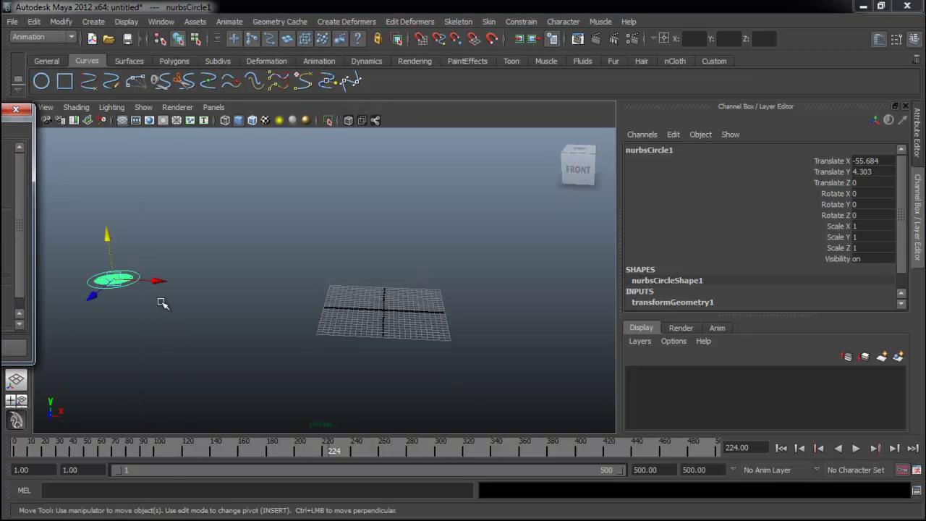
{"action": "left_click_drag", "start_coordinate": [1, 110], "coordinate": [413, 162]}
{"action": "left_click_drag", "start_coordinate": [621, 286], "coordinate": [622, 319]}
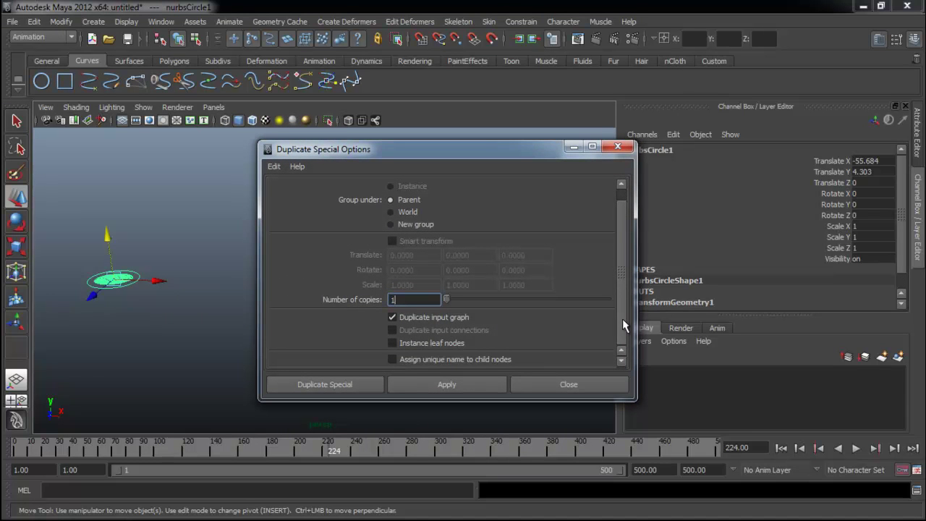
{"action": "left_click", "coordinate": [274, 166]}
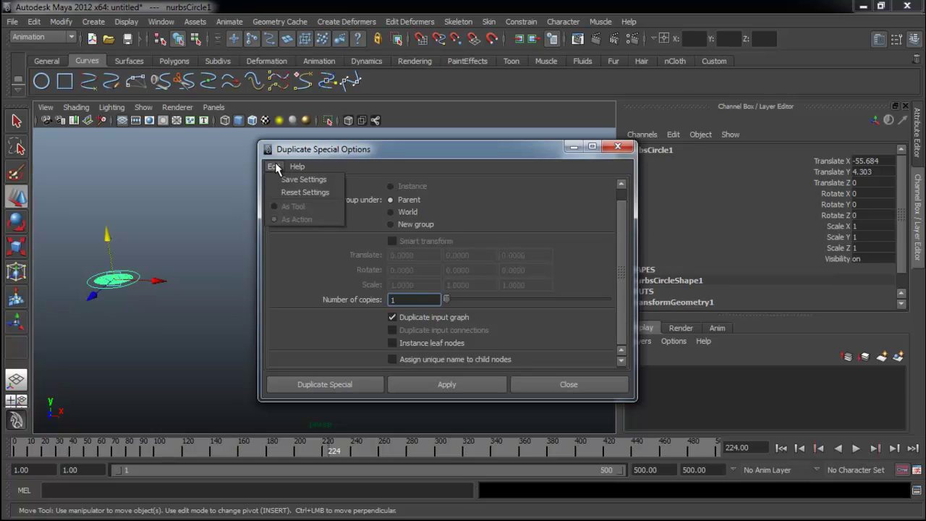
{"action": "left_click", "coordinate": [300, 193]}
{"action": "left_click", "coordinate": [275, 168]}
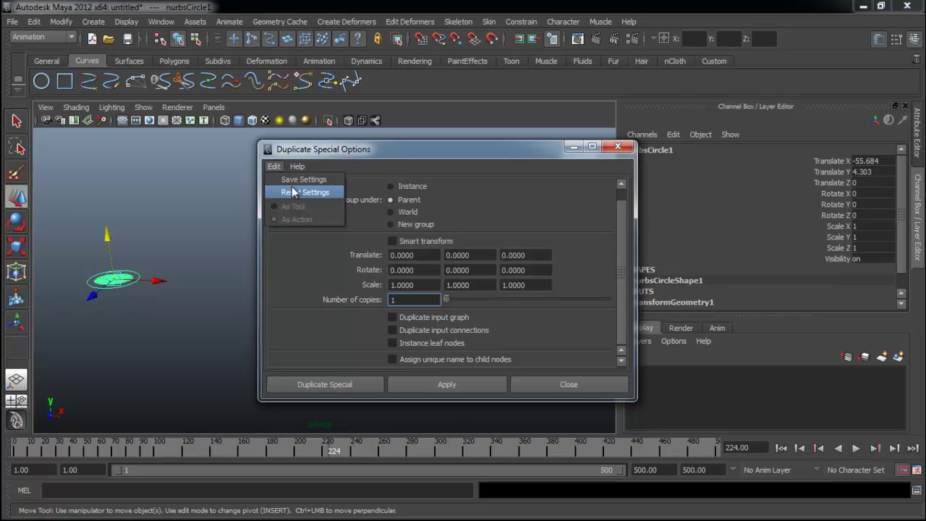
{"action": "left_click", "coordinate": [300, 193]}
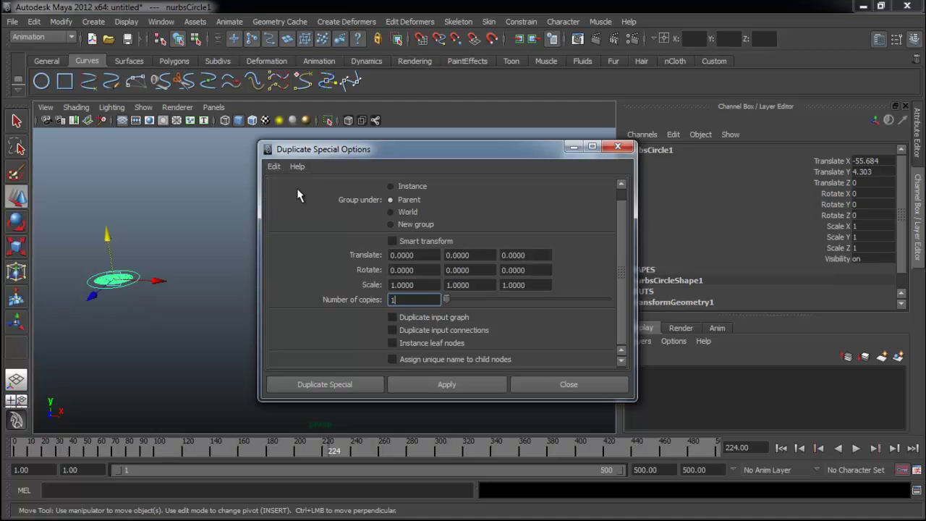
{"action": "left_click", "coordinate": [272, 167]}
{"action": "left_click", "coordinate": [300, 193]}
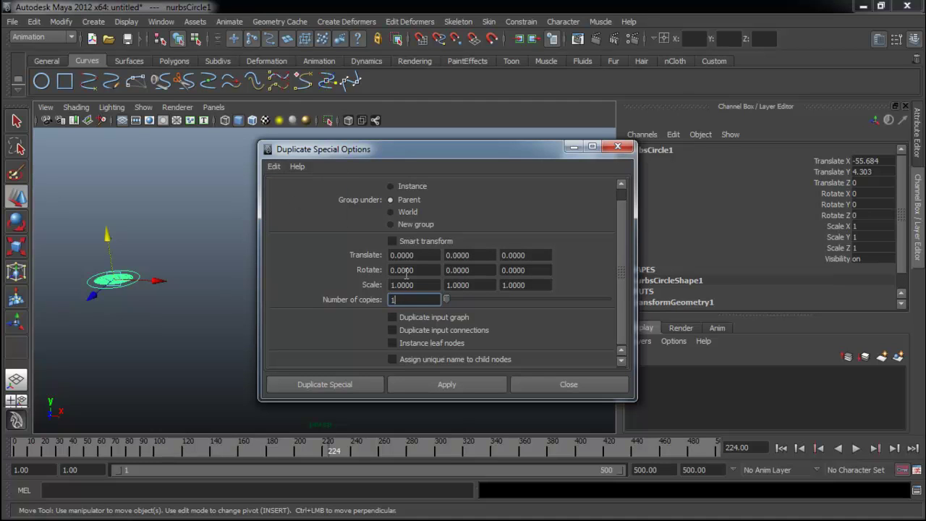
Step: Duplicate the circle once with Duplicate input graph enabled and raise the copy to about 10.237 in Y
{"action": "left_click", "coordinate": [431, 319]}
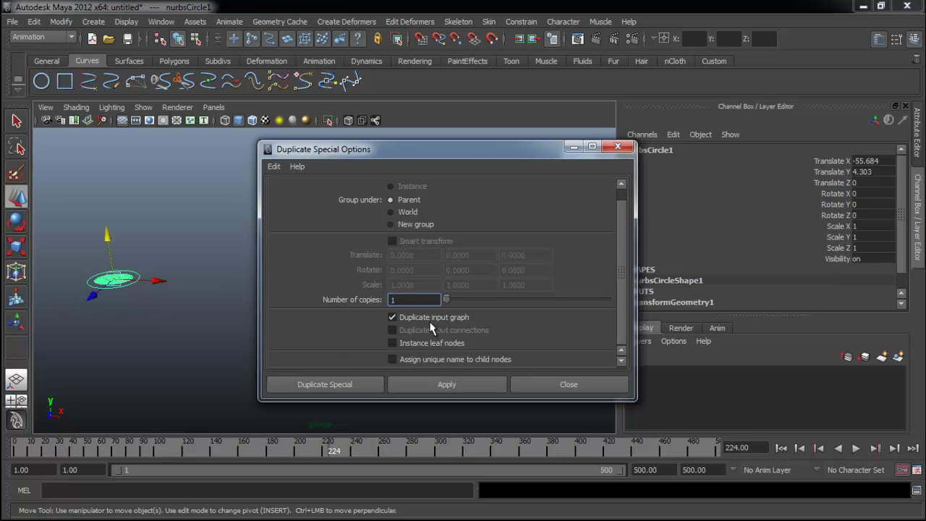
{"action": "left_click", "coordinate": [436, 385]}
{"action": "left_click_drag", "start_coordinate": [107, 231], "coordinate": [106, 211]}
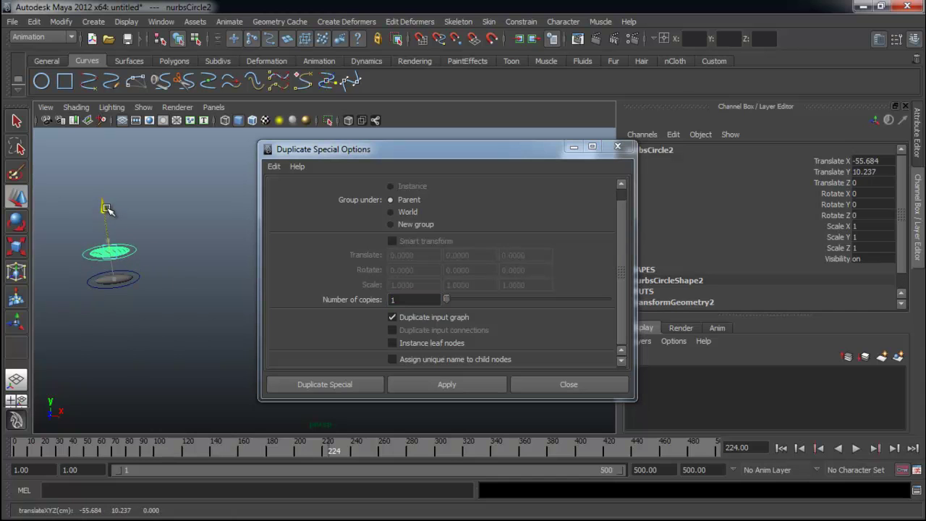
Step: Play the animation to compare the spin of the copied sphere with the original
{"action": "left_click", "coordinate": [855, 448]}
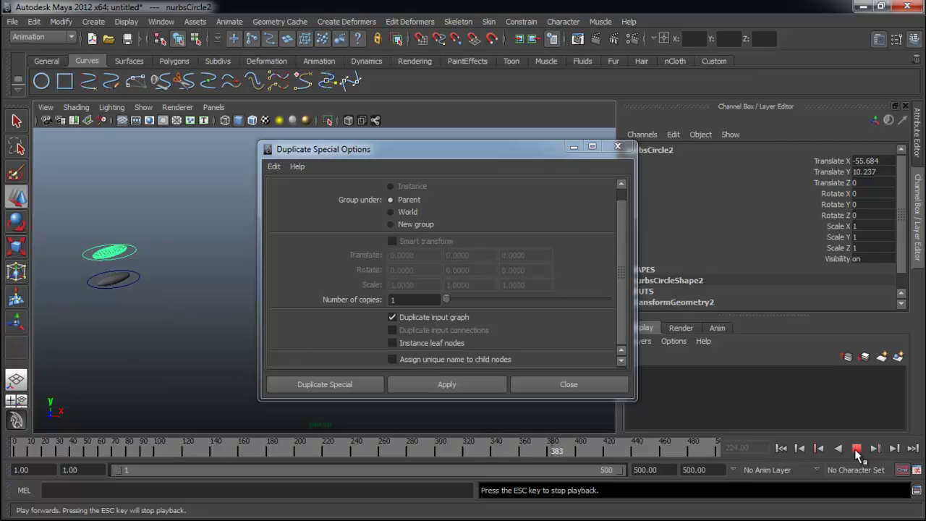
{"action": "left_click", "coordinate": [856, 449]}
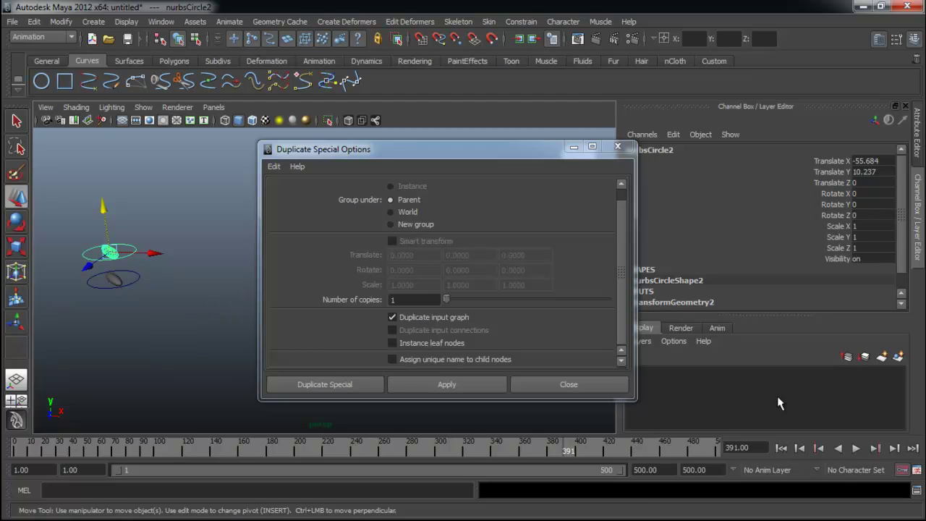
{"action": "left_click", "coordinate": [855, 448]}
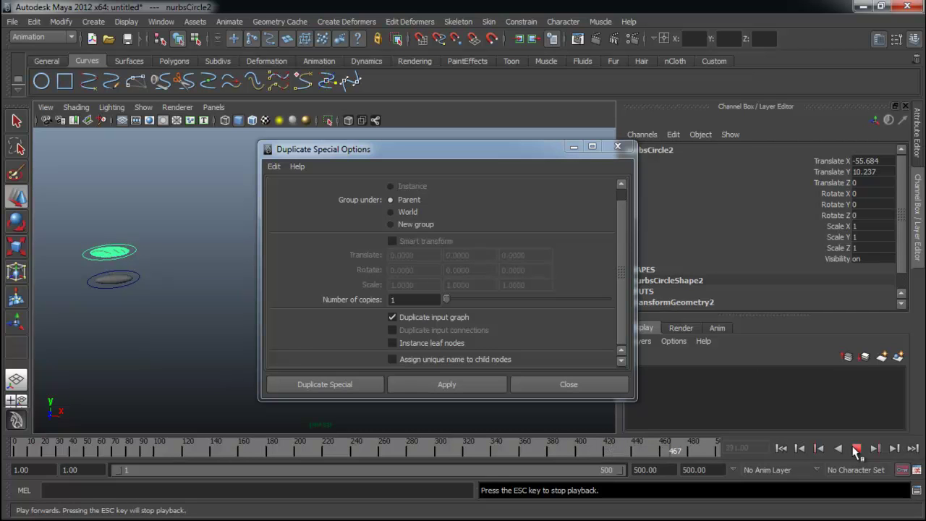
{"action": "left_click", "coordinate": [856, 448]}
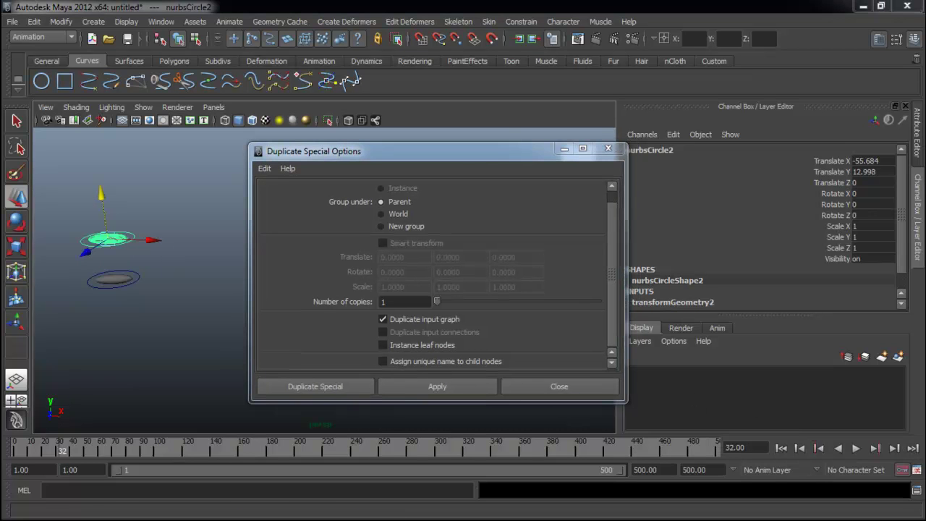
Step: Lower the copied circle to about 9.327 in Y, and duplicate both circles with their input graphs, raising the new pair above them
{"action": "left_click_drag", "start_coordinate": [431, 149], "coordinate": [480, 148]}
{"action": "left_click", "coordinate": [481, 300]}
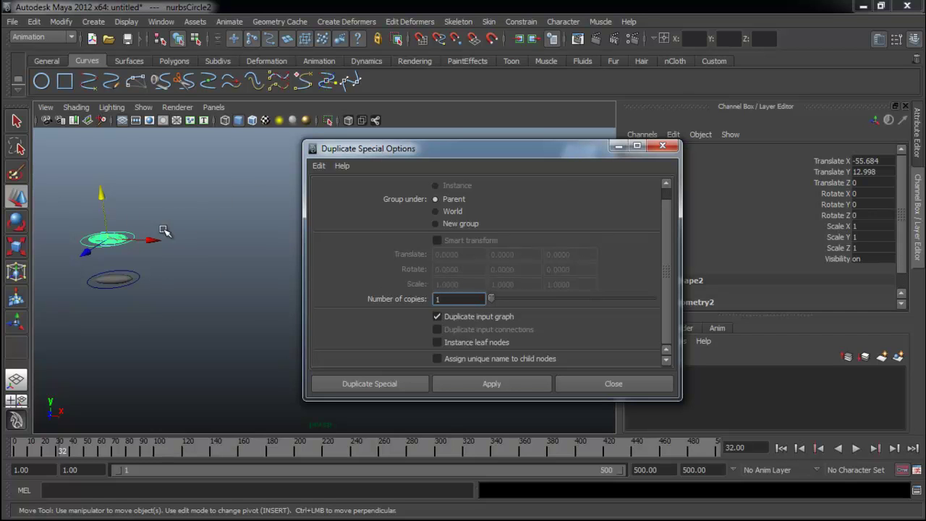
{"action": "left_click_drag", "start_coordinate": [102, 196], "coordinate": [105, 219]}
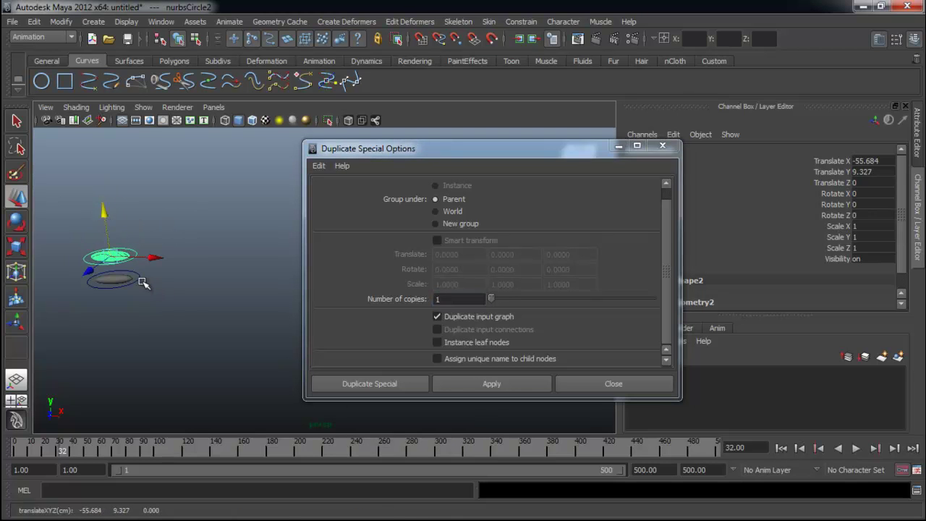
{"action": "left_click", "coordinate": [471, 385]}
{"action": "left_click_drag", "start_coordinate": [104, 210], "coordinate": [100, 182]}
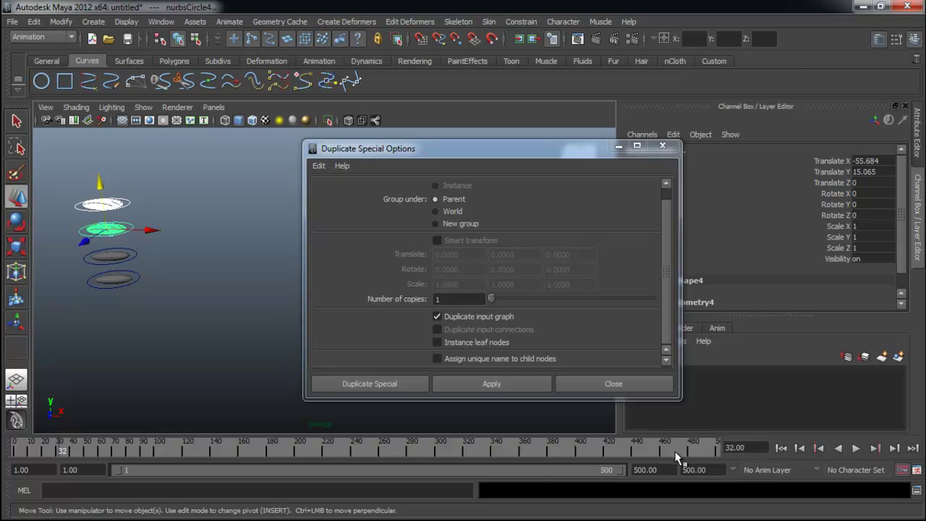
Step: Play the four stacked spinning spheres, select the second-lowest sphere, and play the spin again up to about frame 211
{"action": "left_click", "coordinate": [856, 448]}
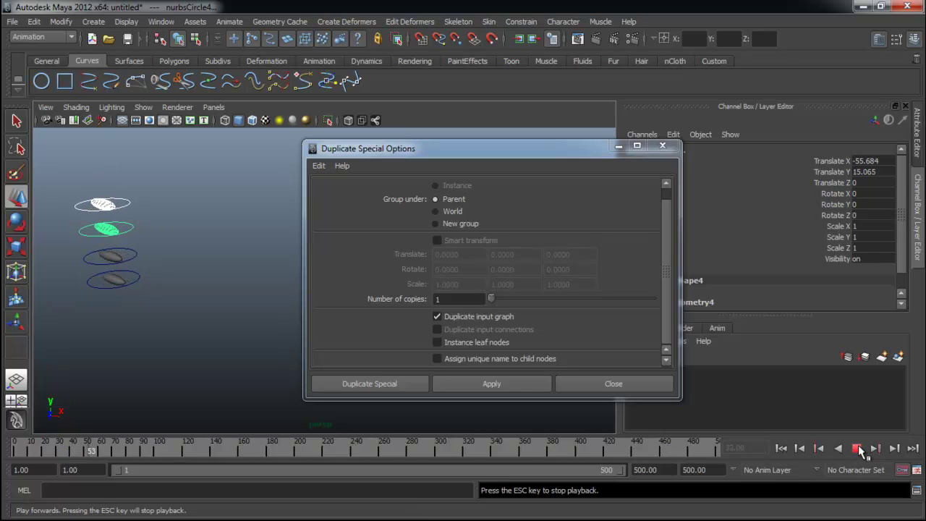
{"action": "left_click", "coordinate": [856, 448]}
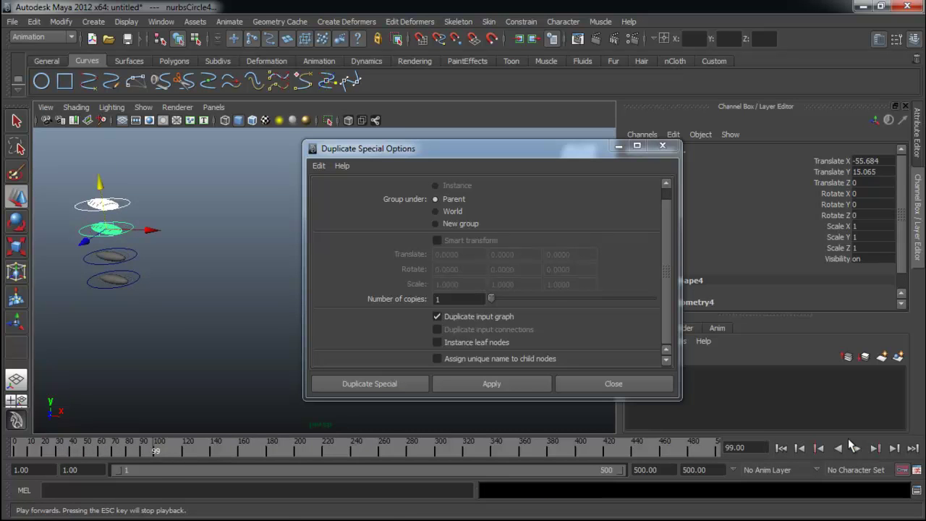
{"action": "left_click", "coordinate": [232, 244]}
{"action": "left_click", "coordinate": [121, 258]}
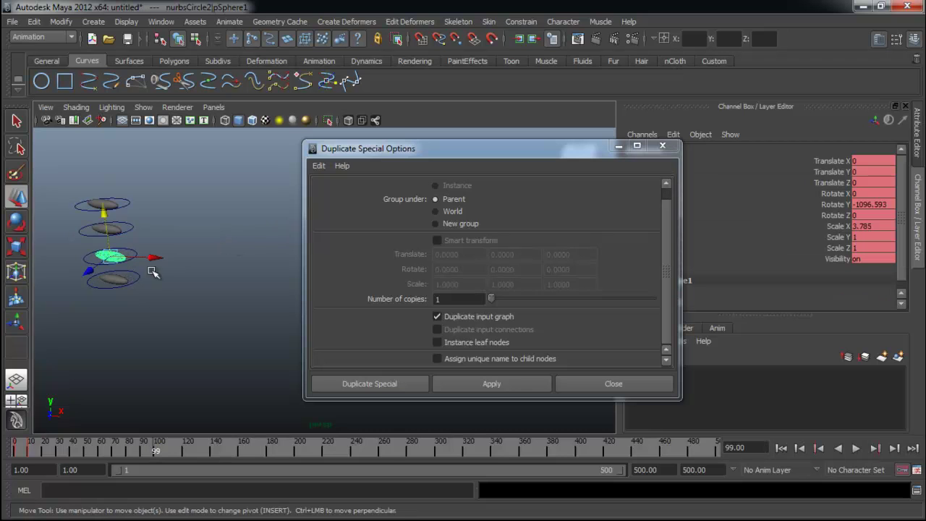
{"action": "left_click_drag", "start_coordinate": [617, 472], "coordinate": [685, 499]}
{"action": "left_click", "coordinate": [856, 449]}
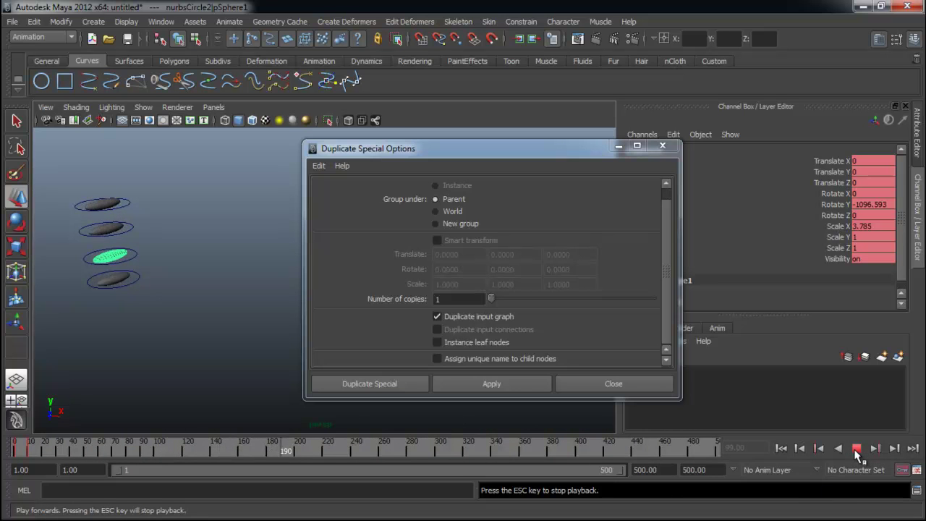
{"action": "left_click", "coordinate": [856, 448]}
{"action": "key", "text": "w"}
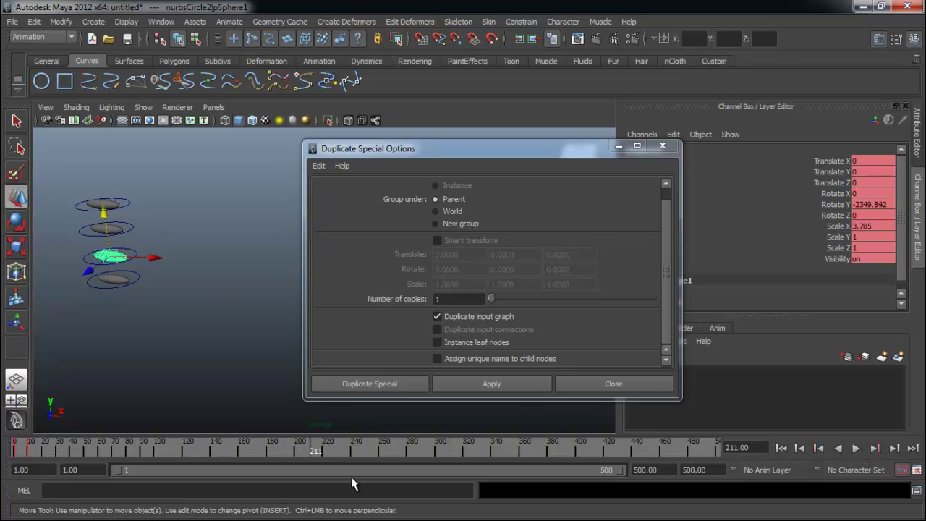
Step: Frame the stack closely, select the second-lowest sphere, and shorten the playback range to end at frame 84
{"action": "left_click_drag", "start_coordinate": [70, 448], "coordinate": [128, 437]}
{"action": "left_click", "coordinate": [87, 366]}
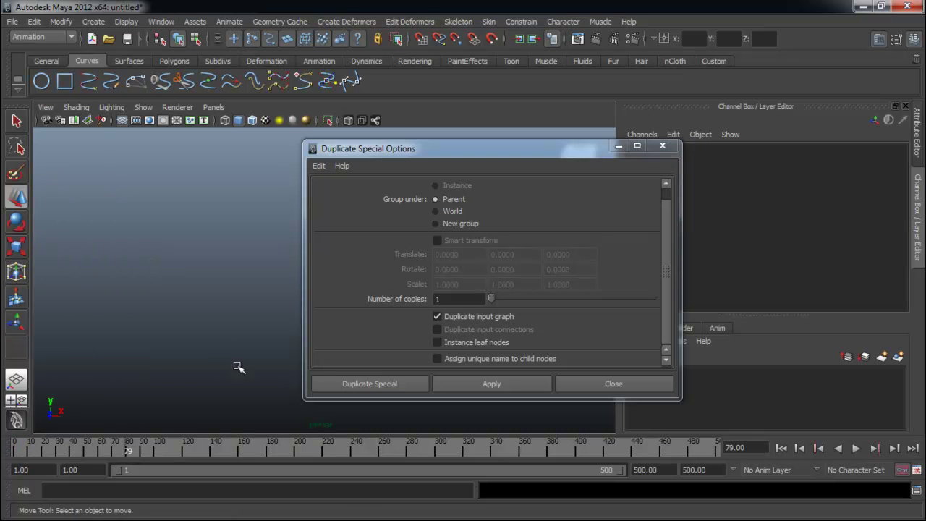
{"action": "left_click", "coordinate": [383, 385]}
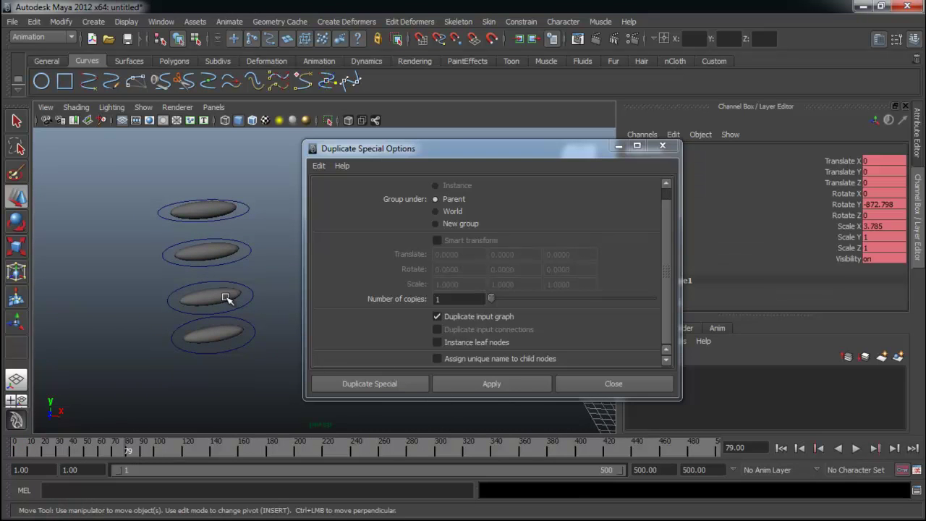
{"action": "left_click", "coordinate": [225, 298]}
{"action": "left_click", "coordinate": [288, 366]}
{"action": "left_click", "coordinate": [215, 305]}
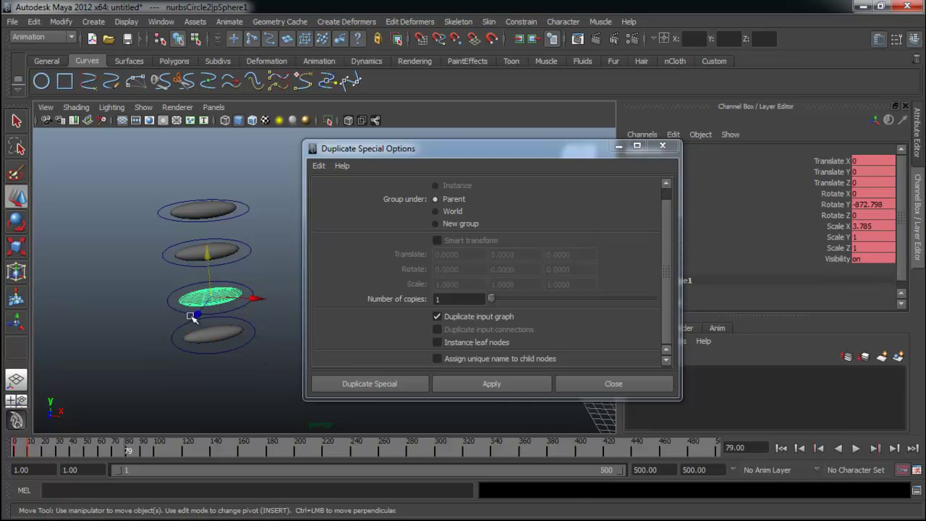
{"action": "left_click_drag", "start_coordinate": [619, 472], "coordinate": [210, 472]}
Step: Shift the second-lowest sphere's rotation keys forward by a few frames on the timeline
{"action": "left_click_drag", "start_coordinate": [100, 445], "coordinate": [16, 448], "text": "shift"}
{"action": "left_click", "coordinate": [178, 448]}
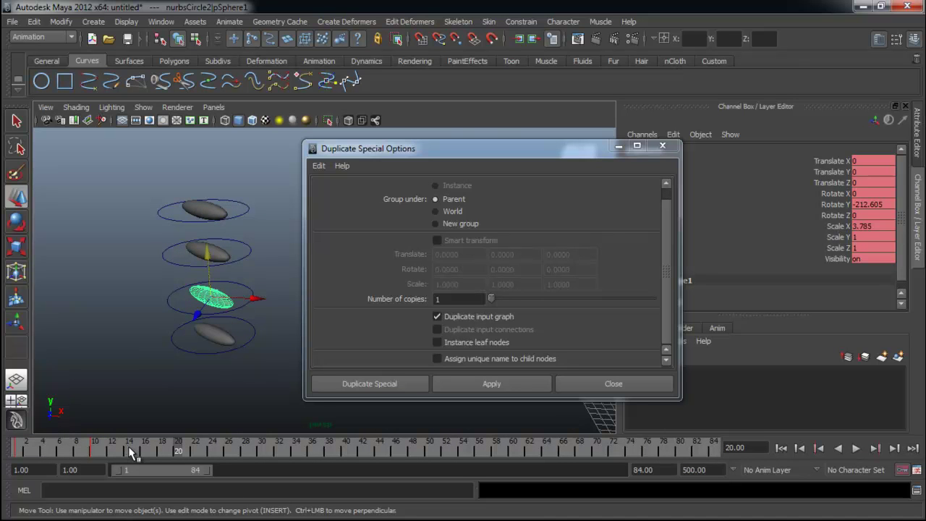
{"action": "left_click_drag", "start_coordinate": [121, 452], "coordinate": [6, 452], "text": "shift"}
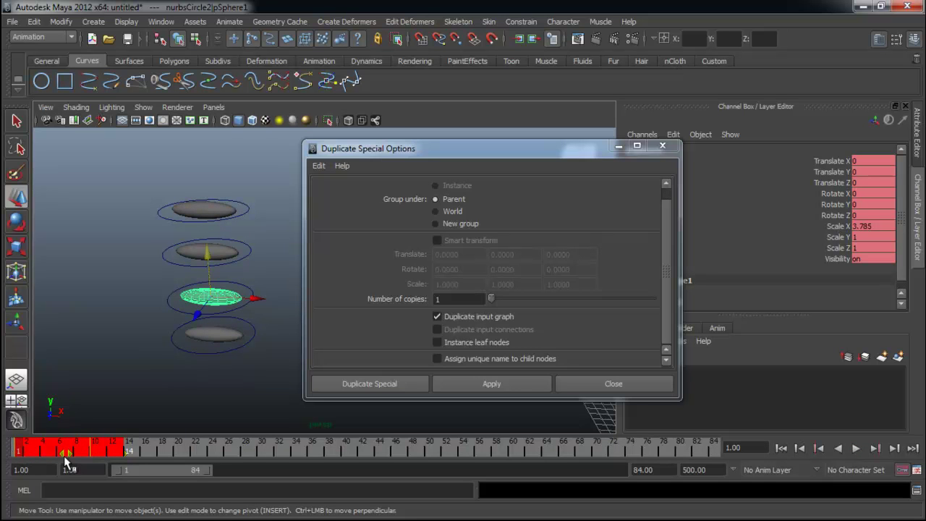
{"action": "left_click_drag", "start_coordinate": [65, 455], "coordinate": [102, 453]}
Step: Select the third sphere from the bottom and shift its rotation keys back by a few frames on the timeline
{"action": "left_click", "coordinate": [259, 249]}
{"action": "left_click", "coordinate": [221, 250]}
{"action": "left_click", "coordinate": [221, 251]}
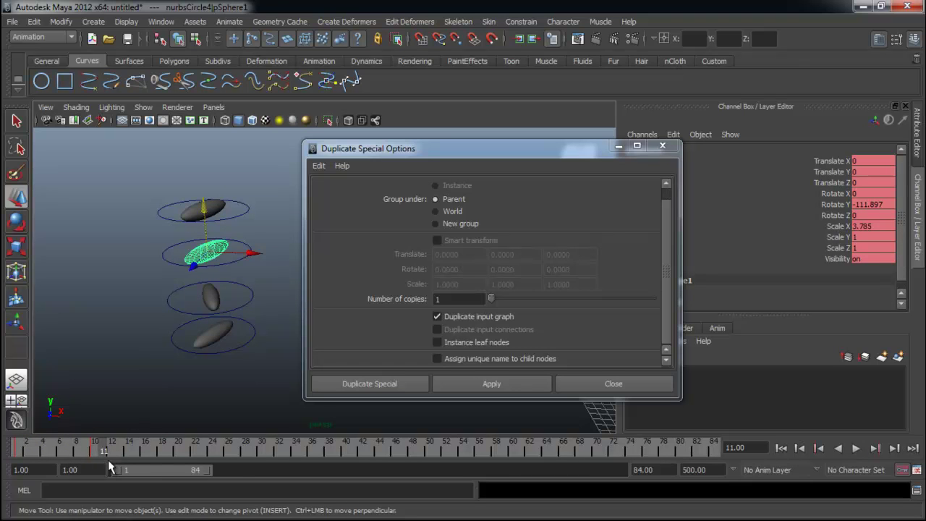
{"action": "left_click_drag", "start_coordinate": [110, 447], "coordinate": [6, 451], "text": "shift"}
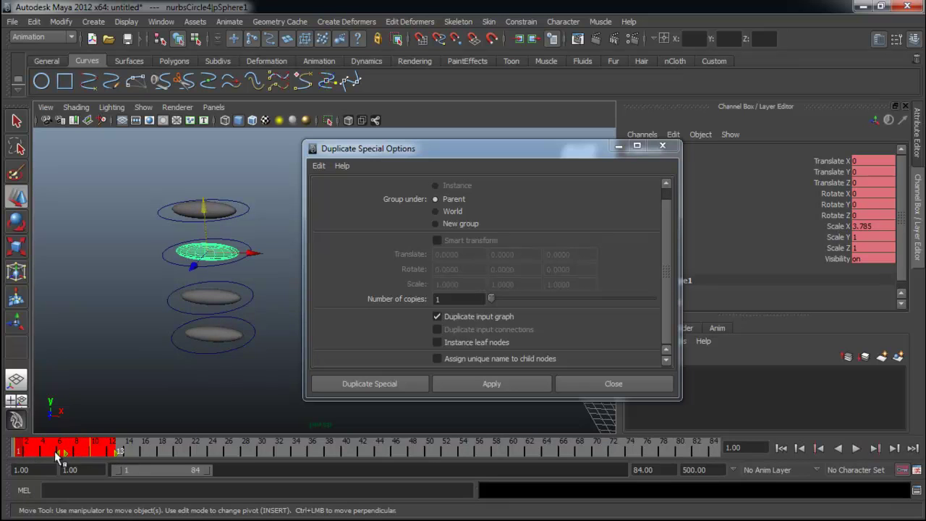
{"action": "left_click_drag", "start_coordinate": [65, 454], "coordinate": [21, 453]}
Step: Shift the top sphere's key range forward to start at frame 7 and play the staggered spins with nothing selected
{"action": "left_click", "coordinate": [219, 203]}
{"action": "left_click", "coordinate": [116, 453]}
{"action": "mouse_move", "coordinate": [116, 453]}
{"action": "left_mouse_down", "text": "shift"}
{"action": "mouse_move", "coordinate": [15, 450]}
{"action": "mouse_move", "coordinate": [112, 455]}
{"action": "left_mouse_up", "text": "shift"}
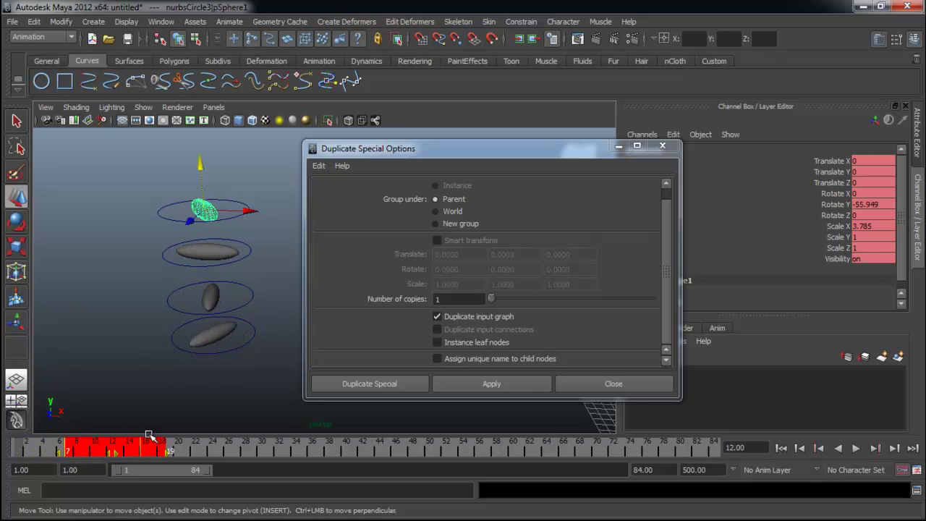
{"action": "left_click", "coordinate": [233, 395]}
{"action": "left_click", "coordinate": [856, 447]}
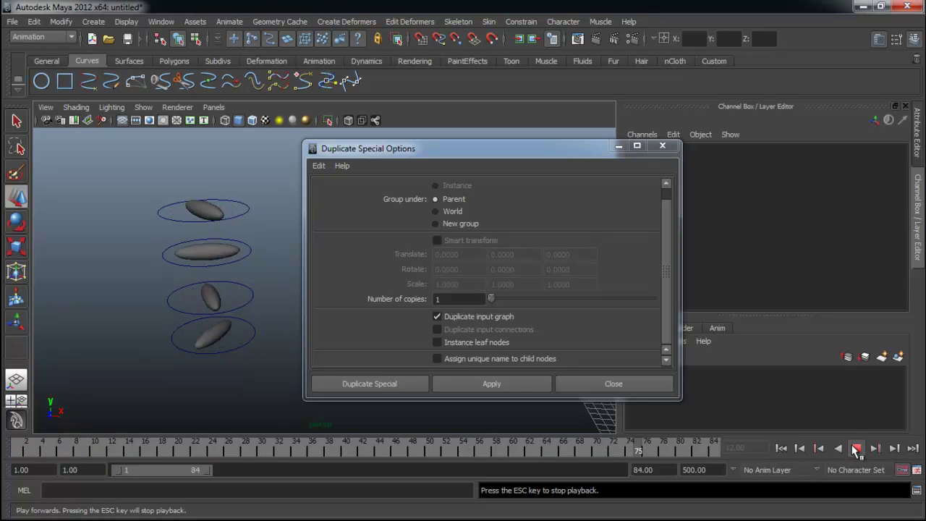
Step: Stop playback, select the top sphere, and shift its last rotation key to about frame 20 on the timeline
{"action": "left_click", "coordinate": [855, 448]}
{"action": "left_click_drag", "start_coordinate": [135, 281], "coordinate": [126, 265], "text": "alt"}
{"action": "left_click_drag", "start_coordinate": [164, 242], "coordinate": [181, 278], "text": "alt"}
{"action": "left_click", "coordinate": [179, 240]}
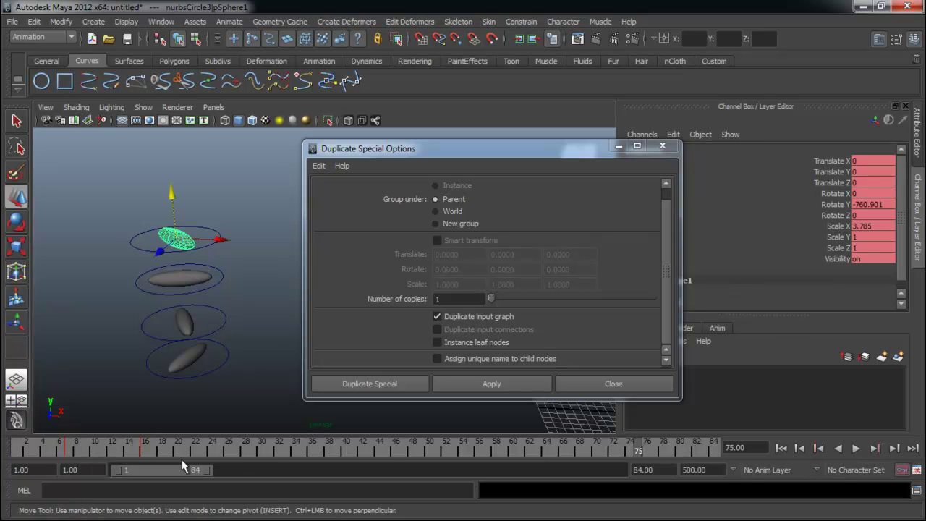
{"action": "key", "text": "alt+v"}
{"action": "left_click_drag", "start_coordinate": [129, 449], "coordinate": [169, 451], "text": "shift"}
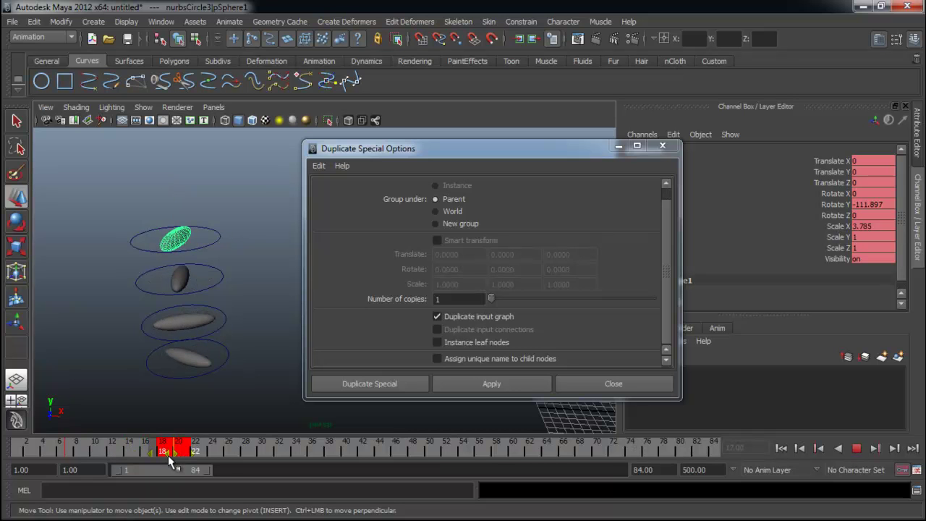
Step: Shift the last rotation key of the second sphere from the top to about frame 15 and the second-lowest sphere's to about frame 23
{"action": "left_click", "coordinate": [188, 279]}
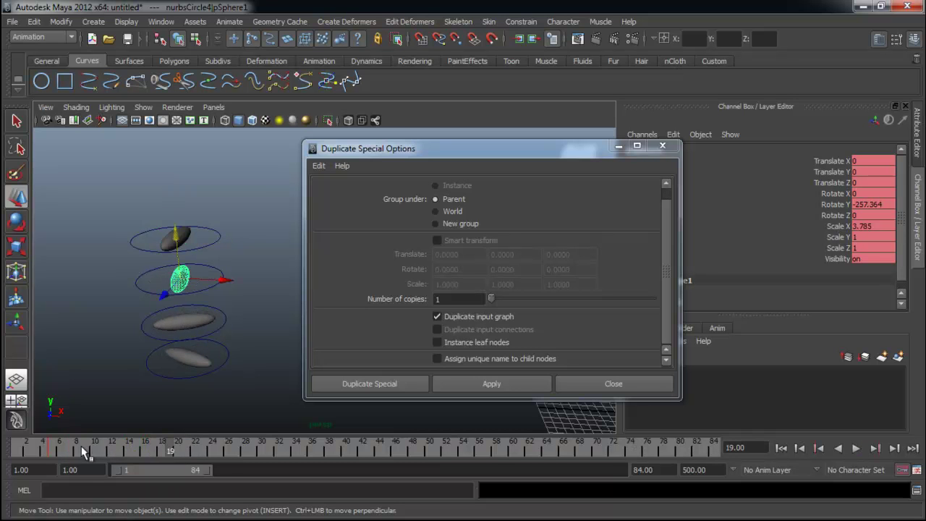
{"action": "left_click_drag", "start_coordinate": [79, 453], "coordinate": [198, 453], "text": "shift"}
{"action": "left_click", "coordinate": [190, 318]}
{"action": "left_click", "coordinate": [135, 443]}
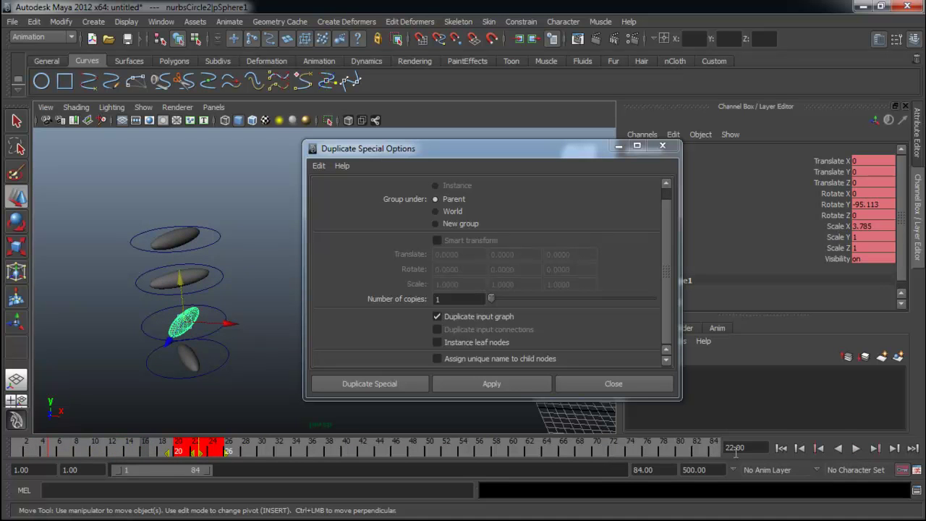
Step: Play the retimed spins with nothing selected and stop playback
{"action": "left_click", "coordinate": [855, 447]}
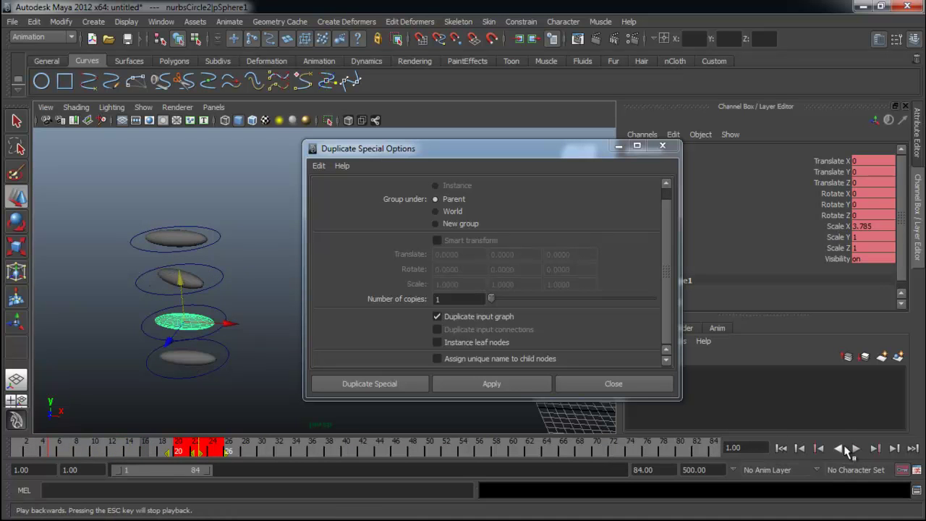
{"action": "left_click", "coordinate": [266, 408]}
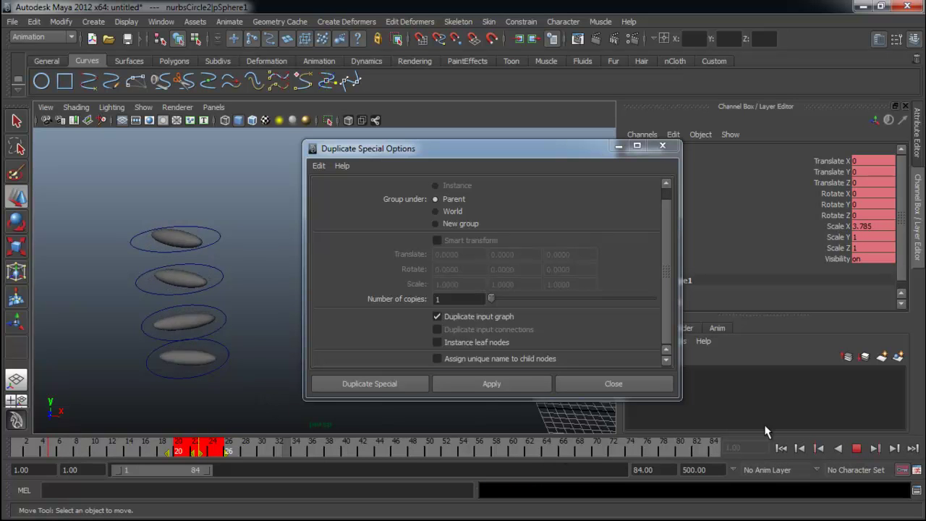
{"action": "left_click", "coordinate": [856, 448]}
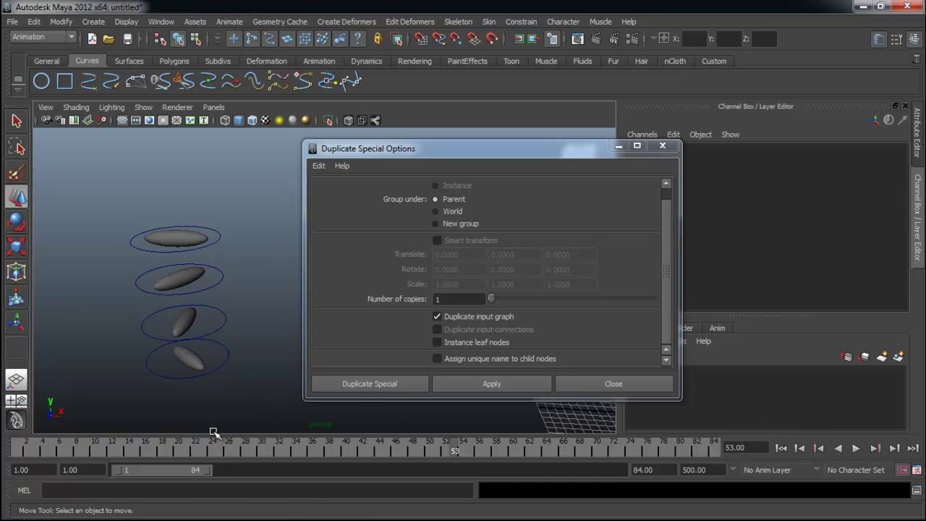
Step: Select all four spheres, shift their later rotation keys forward by one frame, and play the animation from the start
{"action": "left_click", "coordinate": [171, 244]}
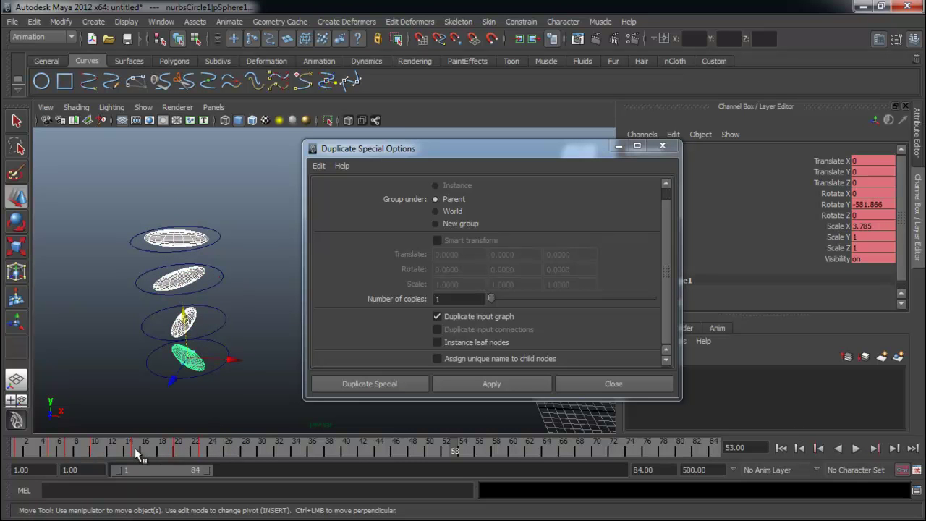
{"action": "left_click_drag", "start_coordinate": [127, 454], "coordinate": [180, 455], "text": "shift"}
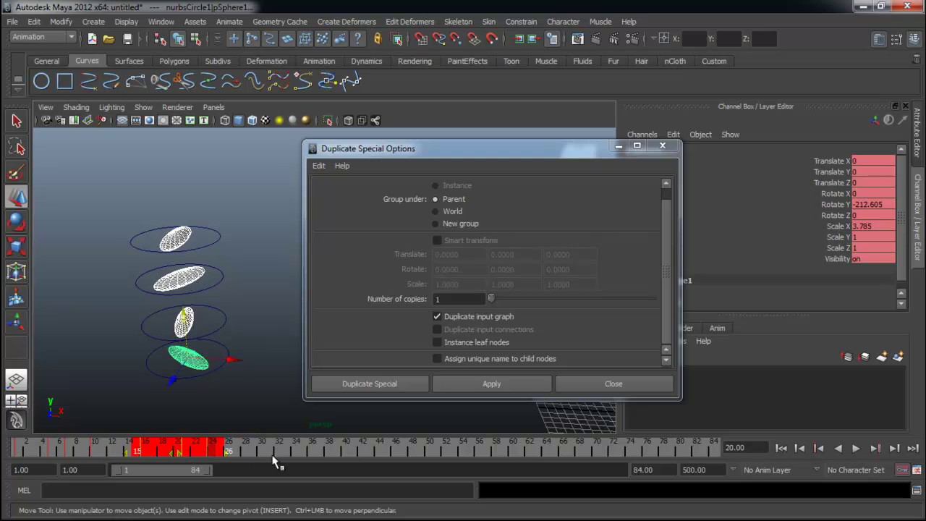
{"action": "left_click", "coordinate": [273, 455]}
{"action": "left_click", "coordinate": [781, 449]}
{"action": "left_click", "coordinate": [855, 449]}
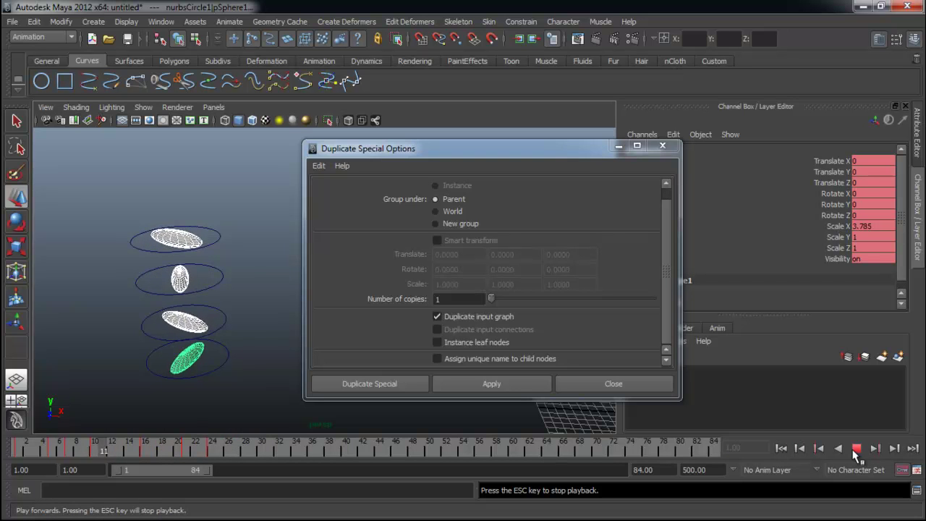
{"action": "left_click", "coordinate": [855, 449]}
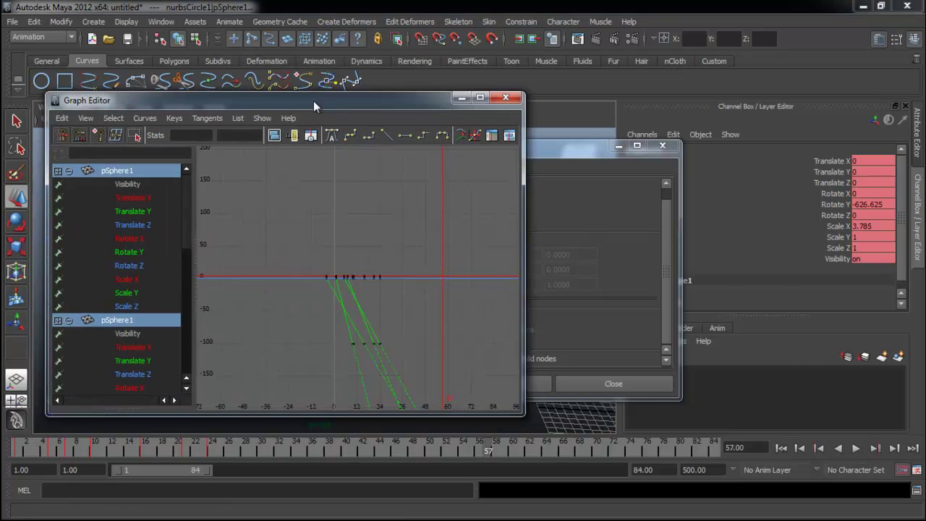
Step: Open the Graph Editor beside the four spheres, examine their rotation curves, and return to frame 1
{"action": "left_click_drag", "start_coordinate": [289, 105], "coordinate": [572, 124]}
{"action": "mouse_move", "coordinate": [710, 314]}
{"action": "right_mouse_down", "text": "alt"}
{"action": "mouse_move", "coordinate": [634, 306]}
{"action": "mouse_move", "coordinate": [731, 313]}
{"action": "mouse_move", "coordinate": [695, 310]}
{"action": "right_mouse_up", "text": "alt"}
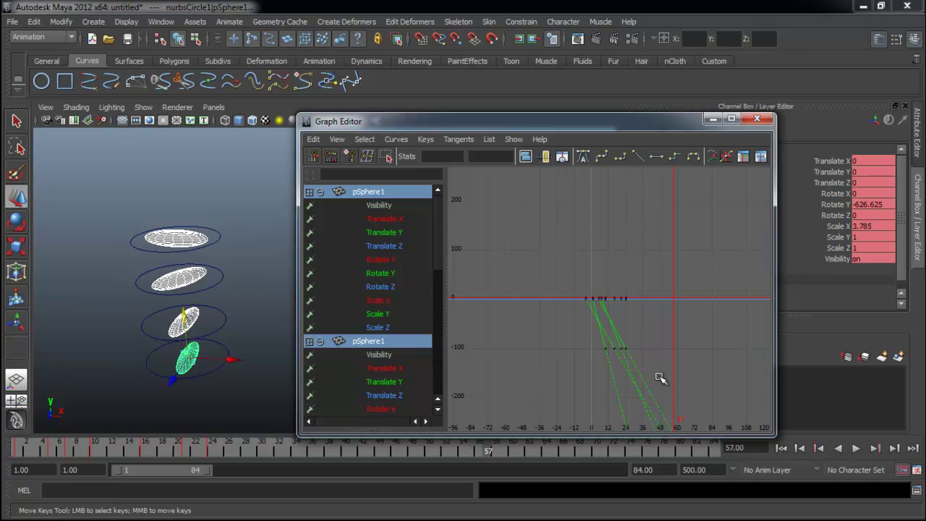
{"action": "scroll", "coordinate": [612, 313], "scroll_direction": "up", "scroll_amount": 8}
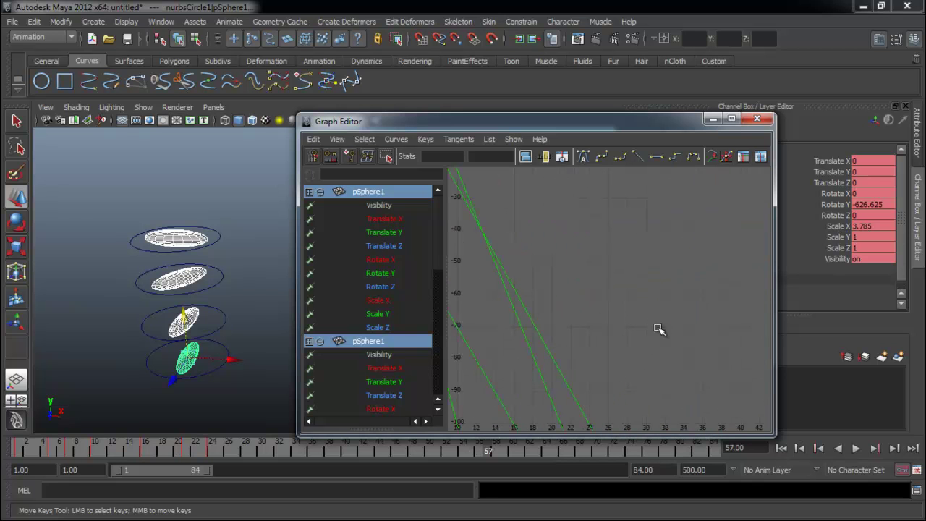
{"action": "left_click", "coordinate": [854, 448]}
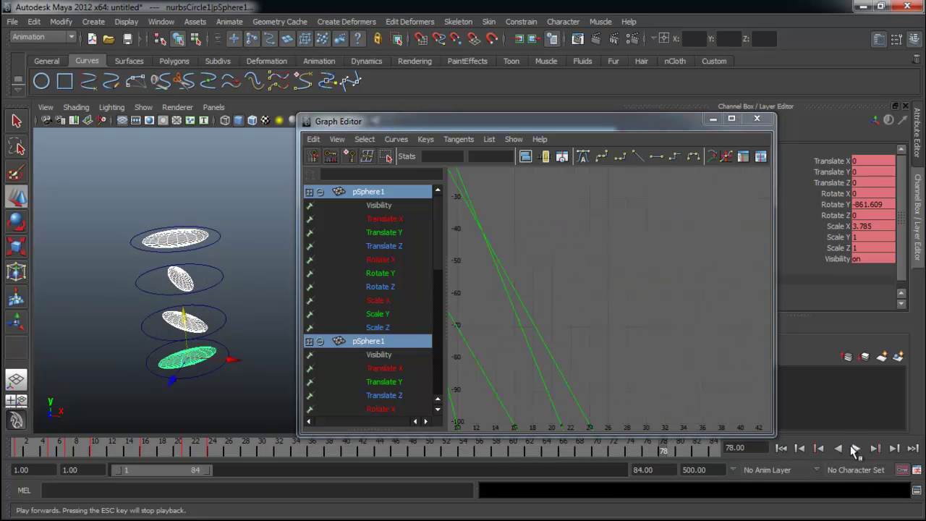
{"action": "left_click_drag", "start_coordinate": [226, 444], "coordinate": [4, 452]}
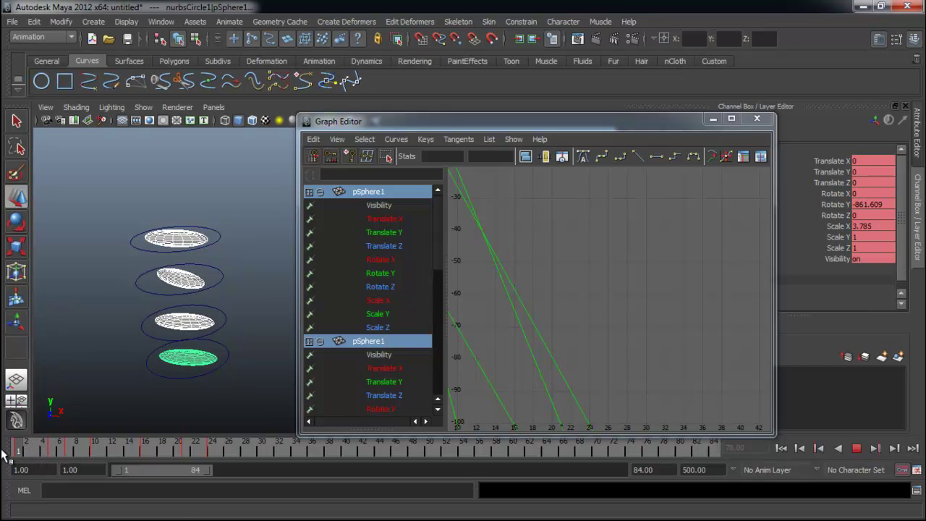
Step: Select all the spheres' keys in the Graph Editor and set their curves' pre-infinity to Linear
{"action": "middle_click_drag", "start_coordinate": [572, 239], "coordinate": [641, 359], "text": "alt"}
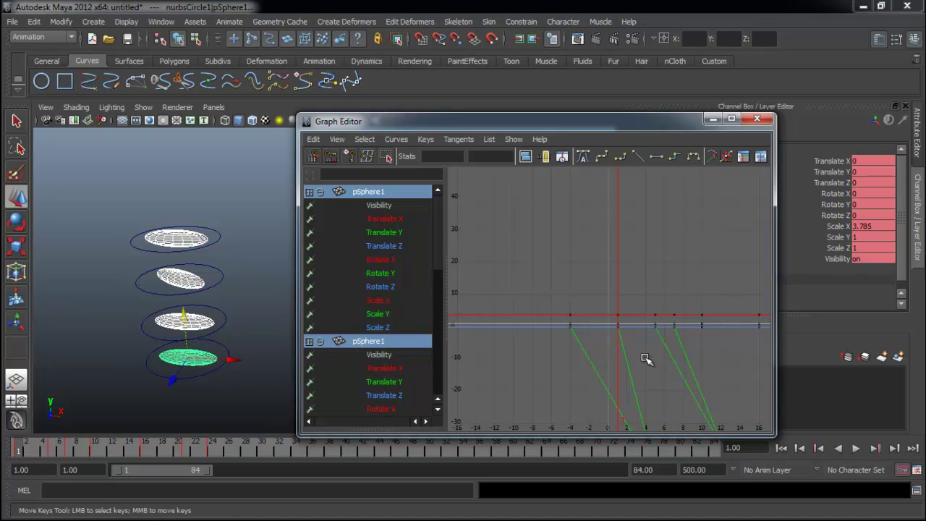
{"action": "scroll", "coordinate": [553, 312], "scroll_direction": "down", "scroll_amount": 5}
{"action": "left_click_drag", "start_coordinate": [528, 269], "coordinate": [767, 465]}
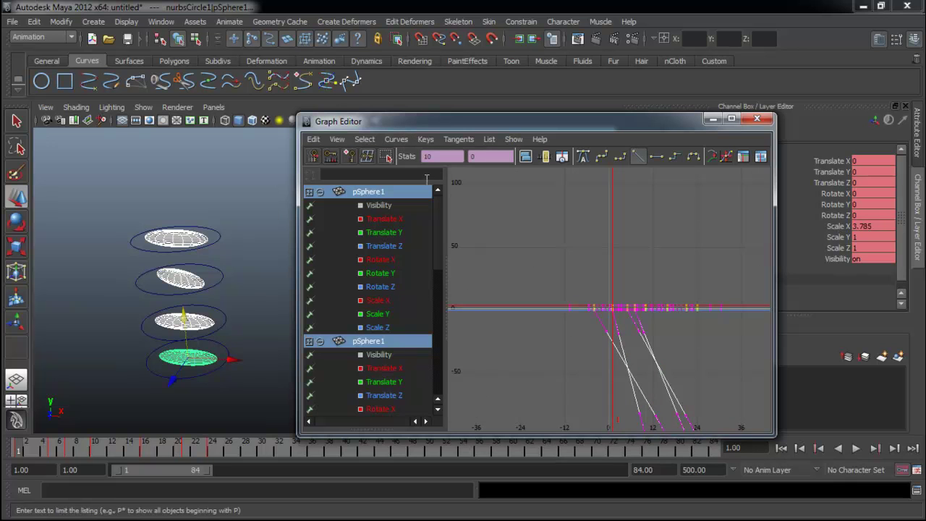
{"action": "left_click", "coordinate": [398, 141]}
{"action": "mouse_move", "coordinate": [429, 164]}
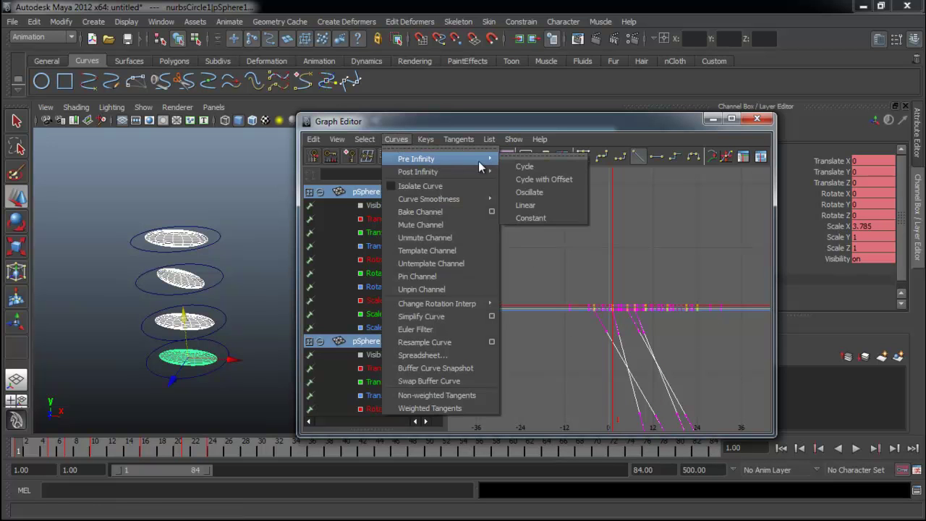
{"action": "left_click", "coordinate": [551, 205]}
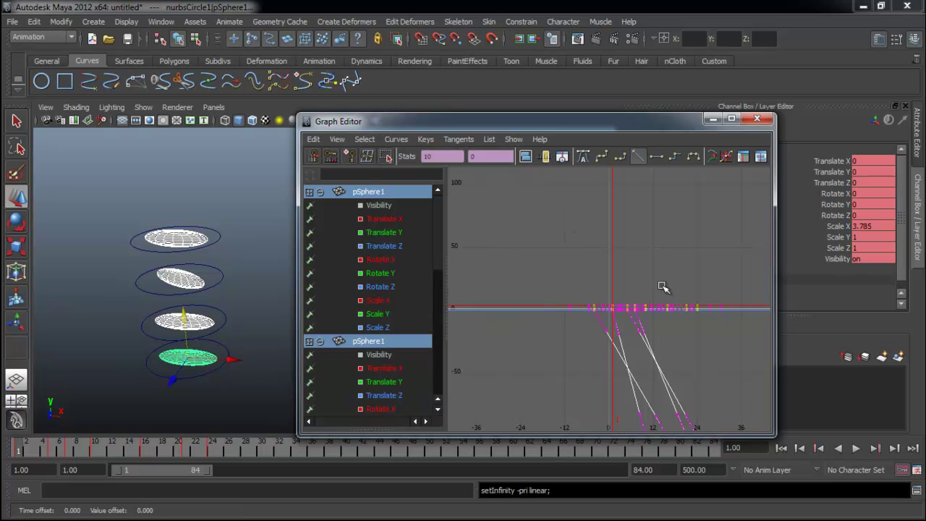
Step: Close the Graph Editor, play the four spheres' animation, and stop it
{"action": "left_click", "coordinate": [757, 118]}
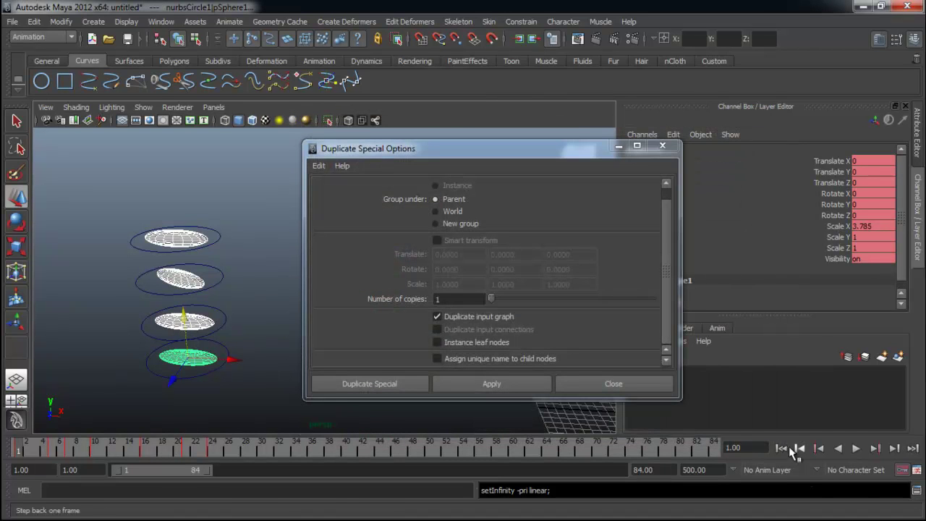
{"action": "left_click", "coordinate": [855, 449]}
{"action": "left_click", "coordinate": [855, 450]}
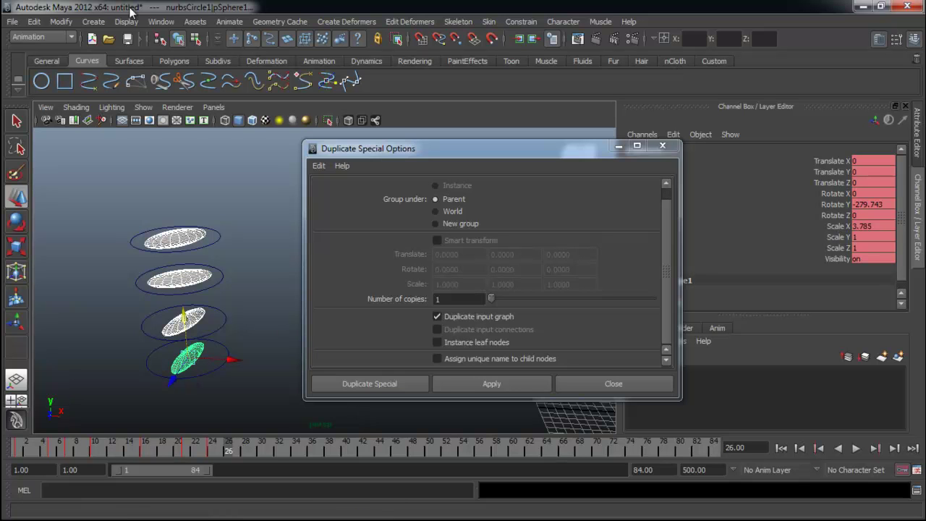
Step: Reopen the Graph Editor and reapply Linear pre-infinity to all four spheres' selected curves
{"action": "left_click", "coordinate": [160, 21]}
{"action": "mouse_move", "coordinate": [191, 66]}
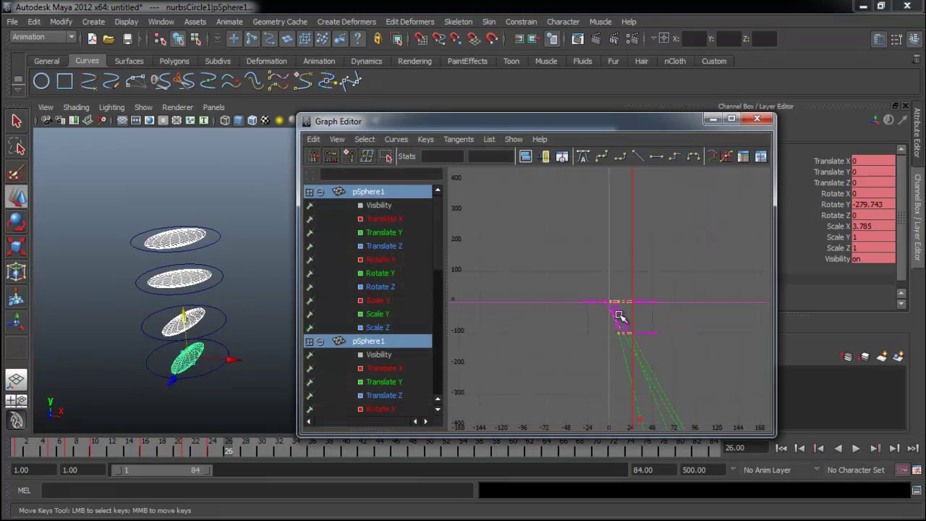
{"action": "right_click_drag", "start_coordinate": [721, 344], "coordinate": [758, 356], "text": "alt"}
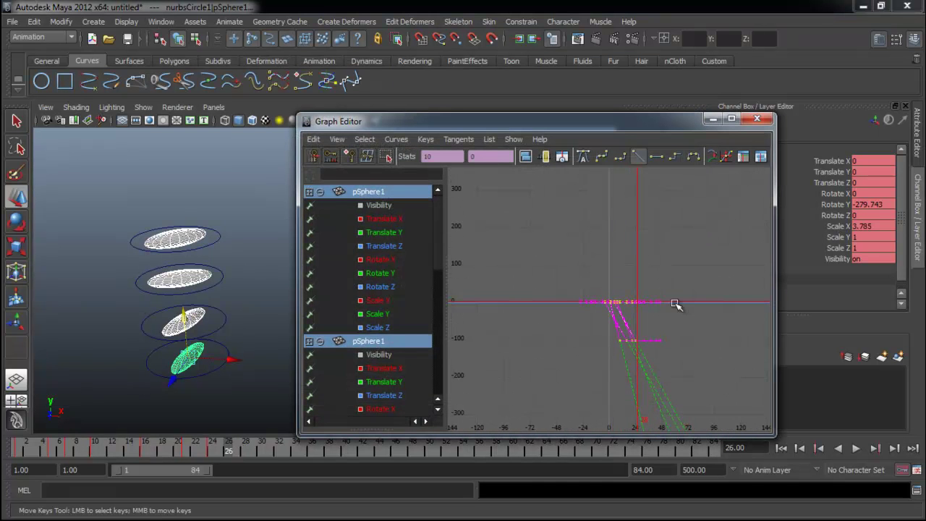
{"action": "left_click", "coordinate": [336, 140]}
{"action": "mouse_move", "coordinate": [396, 139]}
{"action": "mouse_move", "coordinate": [423, 158]}
{"action": "left_click", "coordinate": [536, 207]}
Step: Try flat tangents on the selected keys of all four spheres, switch them back to linear, and deselect the keys
{"action": "right_click_drag", "start_coordinate": [639, 256], "coordinate": [745, 306], "text": "alt"}
{"action": "right_click_drag", "start_coordinate": [642, 307], "coordinate": [708, 319], "text": "alt"}
{"action": "key", "text": "a"}
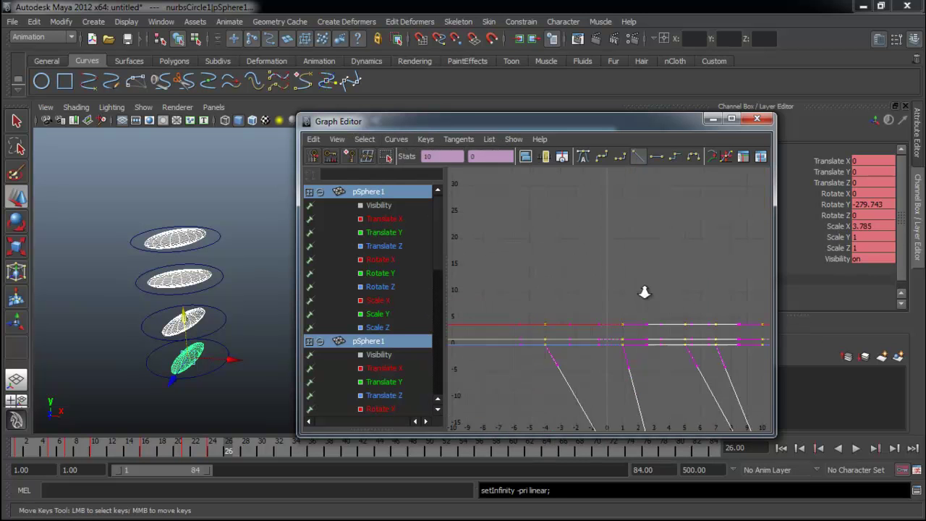
{"action": "left_click", "coordinate": [657, 157]}
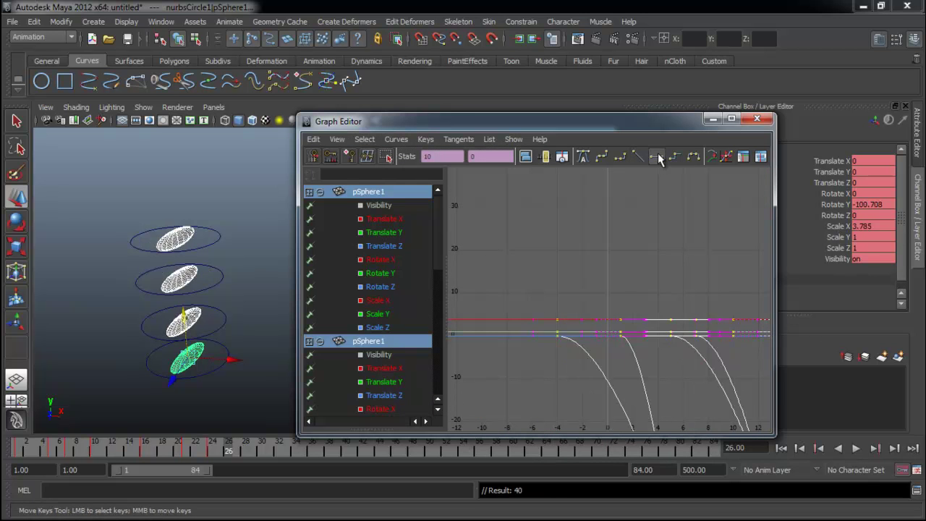
{"action": "left_click", "coordinate": [638, 157]}
{"action": "right_click_drag", "start_coordinate": [649, 275], "coordinate": [583, 305], "text": "alt"}
{"action": "left_click", "coordinate": [627, 273]}
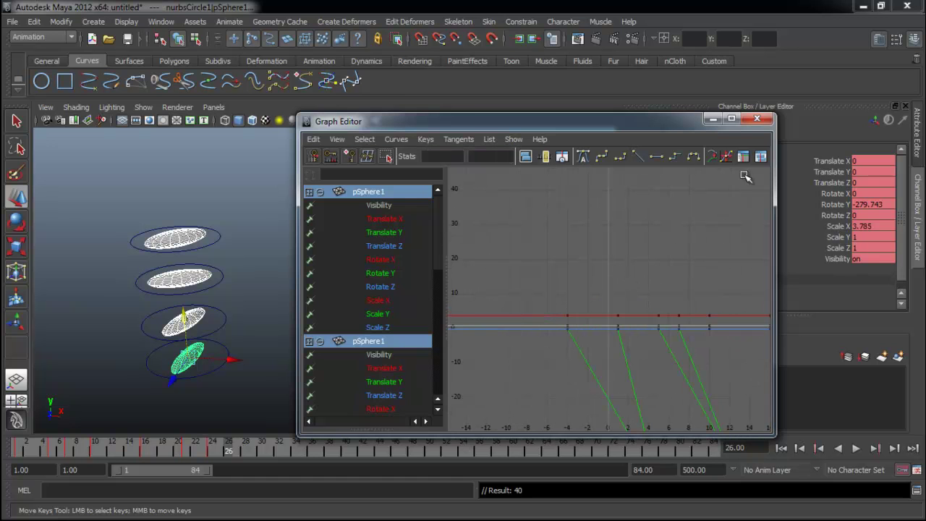
Step: Select the top sphere's keys at frame 7 and set their curves' post-infinity to Linear
{"action": "left_click", "coordinate": [190, 243]}
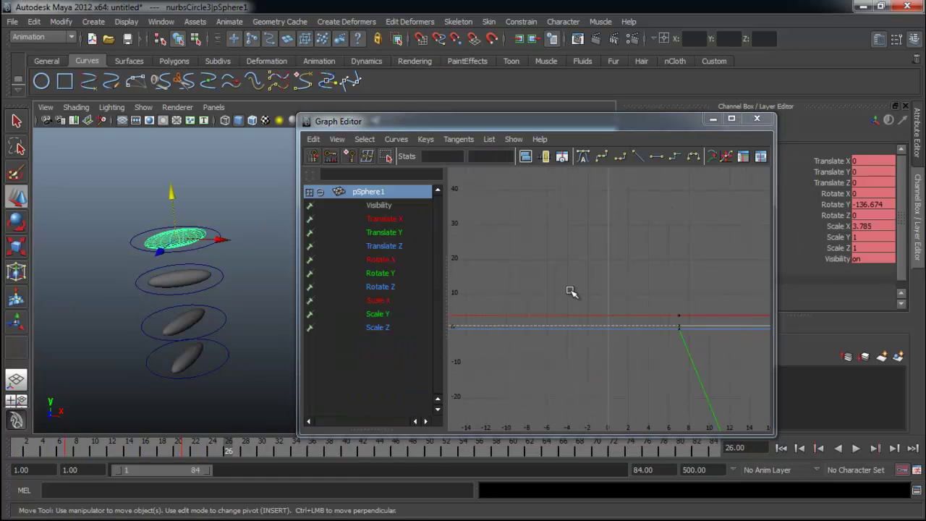
{"action": "left_click_drag", "start_coordinate": [664, 306], "coordinate": [693, 367]}
{"action": "left_click", "coordinate": [426, 138]}
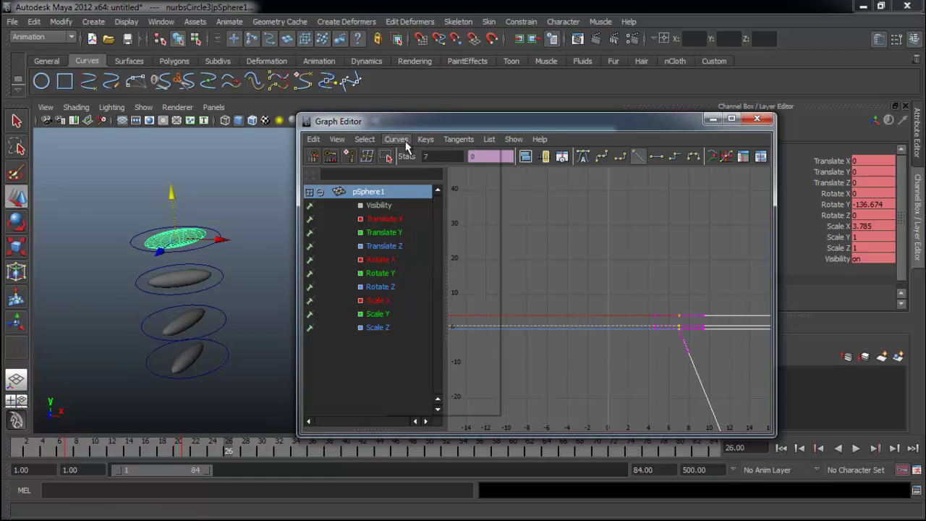
{"action": "mouse_move", "coordinate": [417, 171]}
{"action": "left_click", "coordinate": [531, 218]}
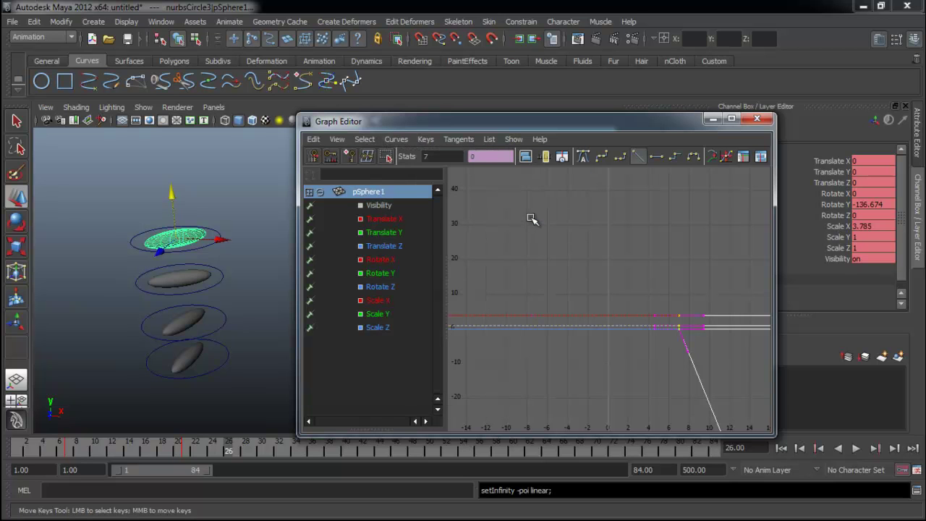
Step: Try Constant post-infinity on the top sphere's curves and switch them back to Linear
{"action": "left_click", "coordinate": [425, 139]}
{"action": "mouse_move", "coordinate": [417, 172]}
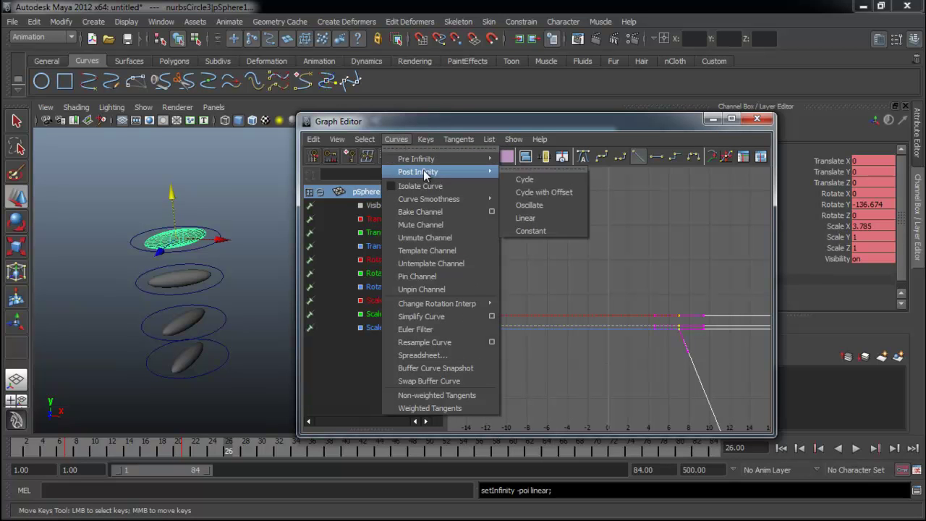
{"action": "left_click", "coordinate": [544, 229]}
{"action": "left_click", "coordinate": [396, 139]}
{"action": "mouse_move", "coordinate": [434, 172]}
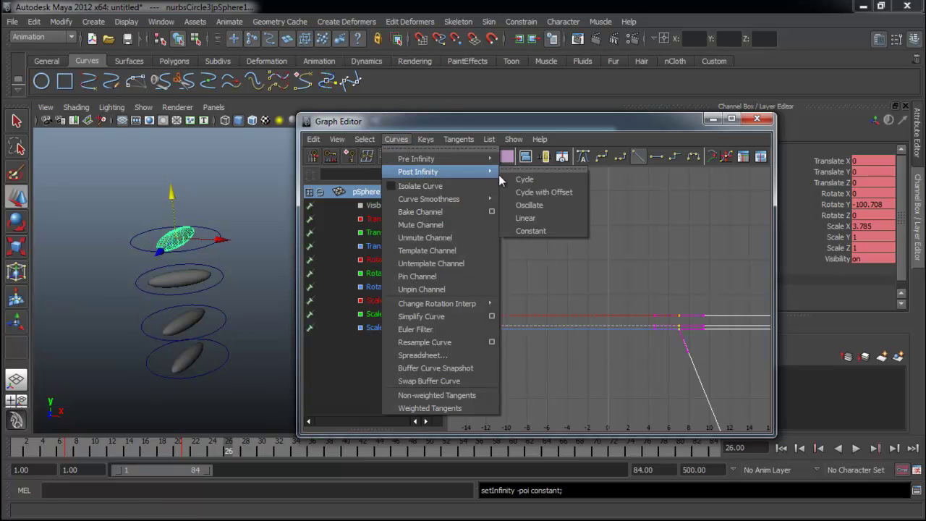
{"action": "left_click", "coordinate": [541, 218]}
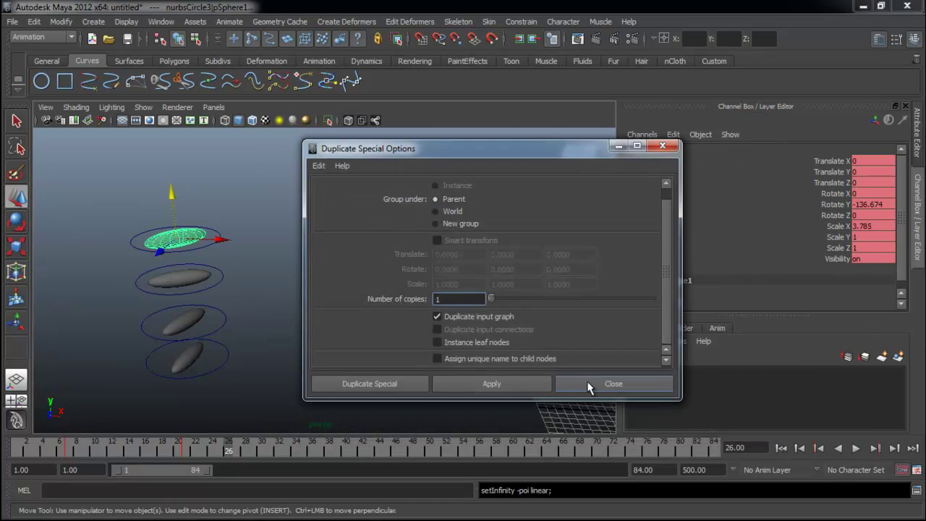
Step: Close the Graph Editor and the Duplicate Special options, and play the staggered spins
{"action": "left_click", "coordinate": [587, 383]}
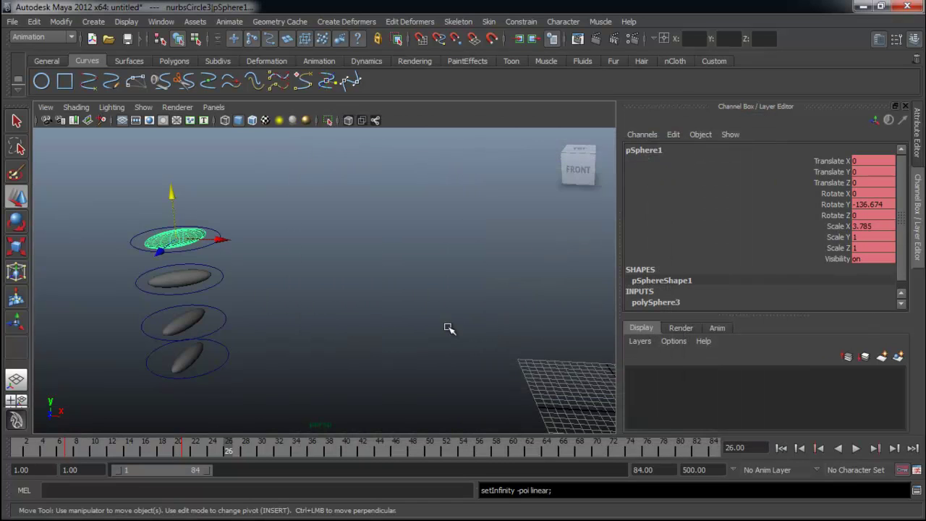
{"action": "scroll", "coordinate": [332, 326], "scroll_direction": "down", "scroll_amount": 3}
{"action": "left_click", "coordinate": [856, 449]}
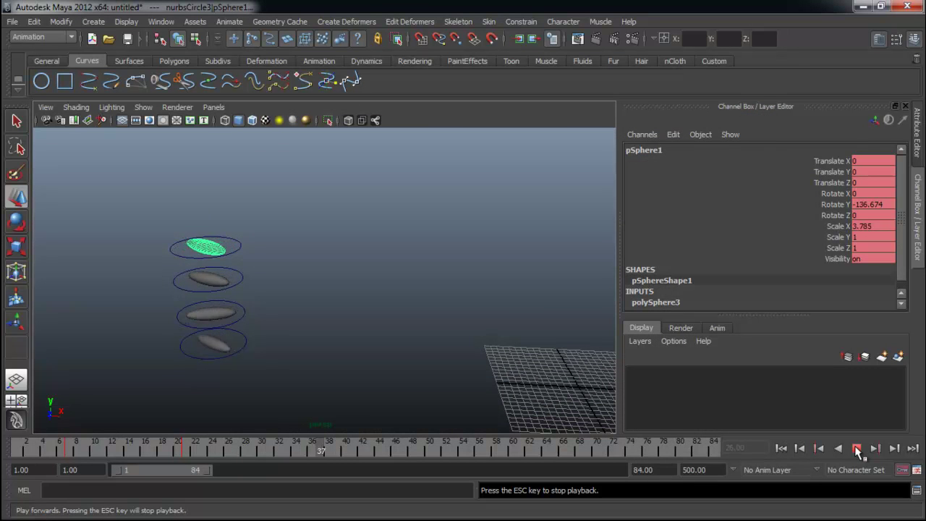
{"action": "left_click", "coordinate": [855, 449]}
Step: Select the bottom circle control, return to frame 1, and key its starting position with playback stopped
{"action": "left_click_drag", "start_coordinate": [407, 324], "coordinate": [274, 323], "text": "alt"}
{"action": "left_click", "coordinate": [246, 332]}
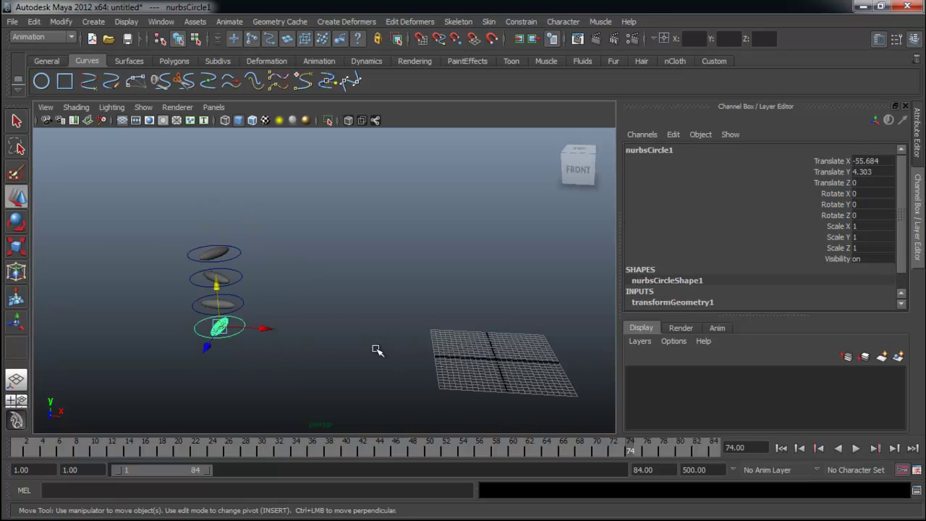
{"action": "left_click_drag", "start_coordinate": [384, 351], "coordinate": [335, 347], "text": "alt"}
{"action": "scroll", "coordinate": [405, 386], "scroll_direction": "up", "scroll_amount": 2}
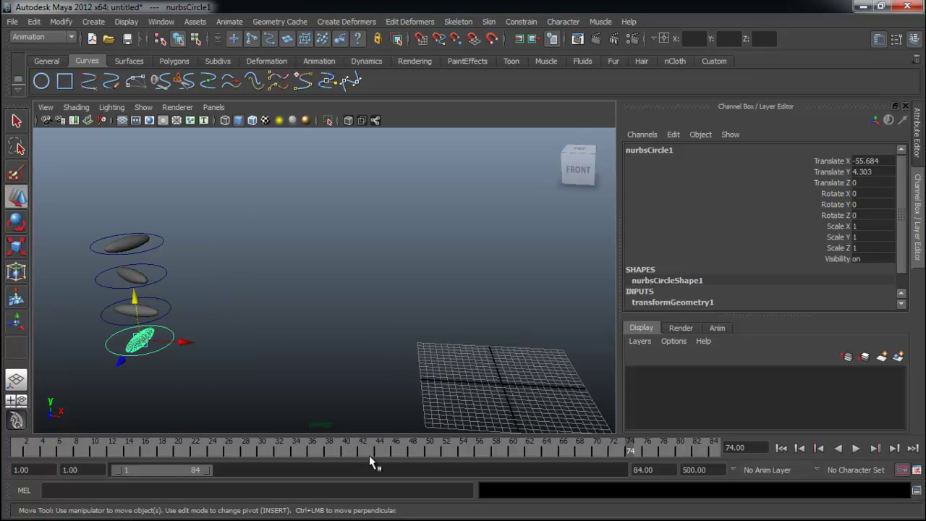
{"action": "key", "text": "alt+v"}
{"action": "key", "text": "alt+v"}
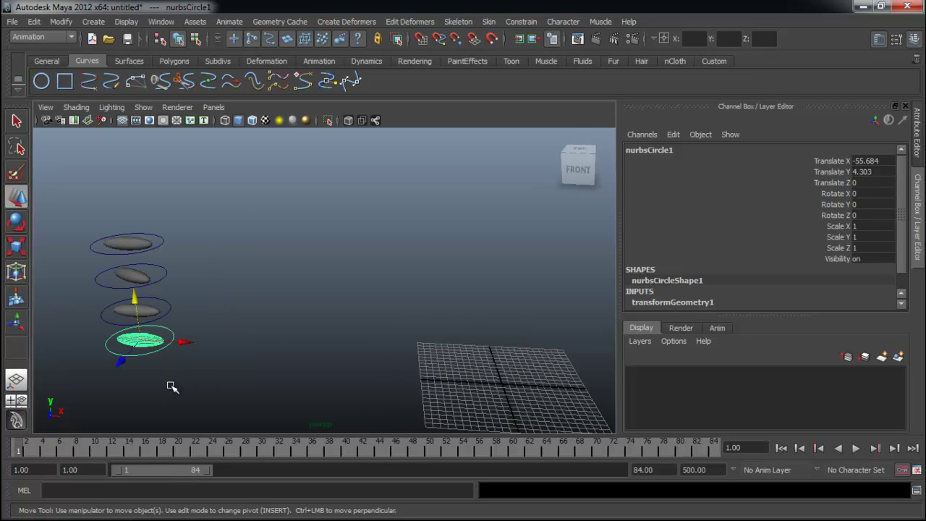
{"action": "key", "text": "s"}
Step: At frame 84, move the bottom circle control along X past the grid to about 43.8, keying its end position
{"action": "left_click_drag", "start_coordinate": [420, 450], "coordinate": [730, 450]}
{"action": "left_click_drag", "start_coordinate": [179, 345], "coordinate": [681, 378]}
{"action": "scroll", "coordinate": [244, 364], "scroll_direction": "down", "scroll_amount": 4}
{"action": "middle_click_drag", "start_coordinate": [399, 347], "coordinate": [383, 359], "text": "alt"}
{"action": "left_click_drag", "start_coordinate": [482, 335], "coordinate": [533, 350]}
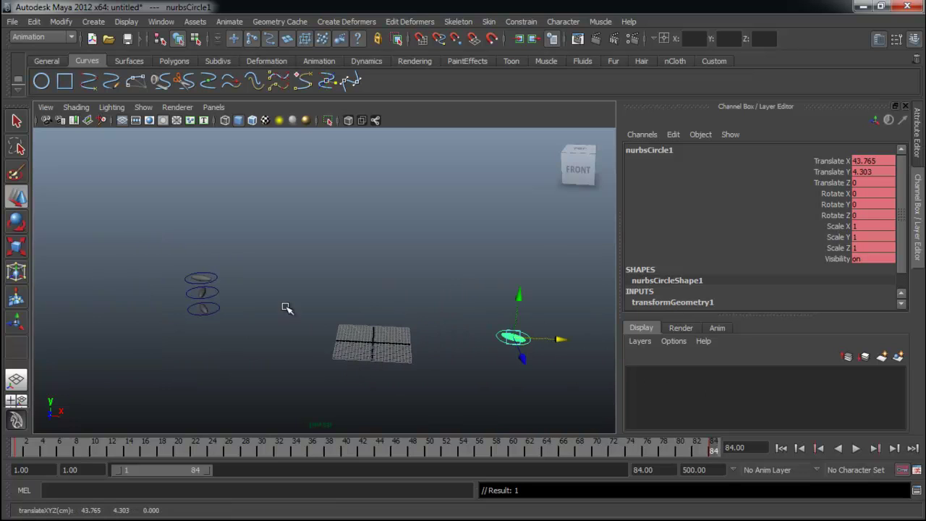
Step: Key the second circle control from the bottom at frame 1 and move it to about X 68 at frame 84
{"action": "left_click", "coordinate": [215, 308]}
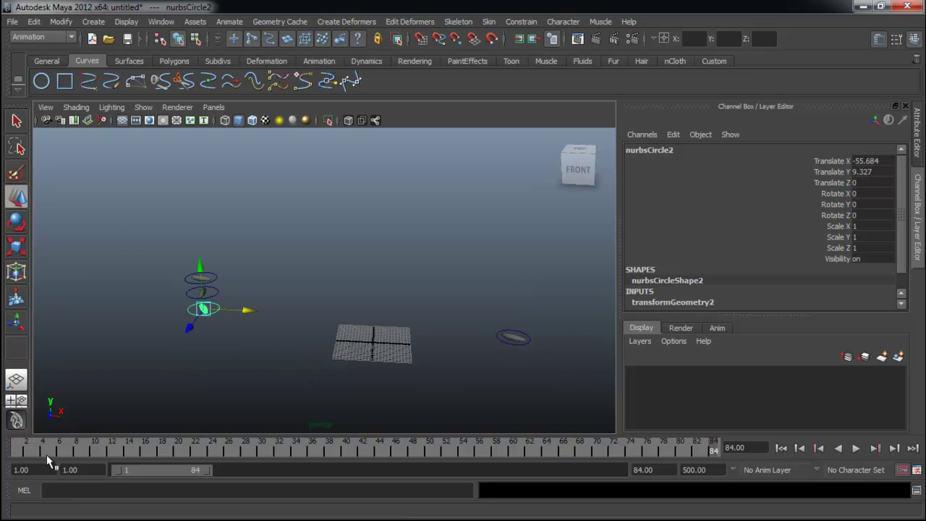
{"action": "key", "text": "alt+shift+v"}
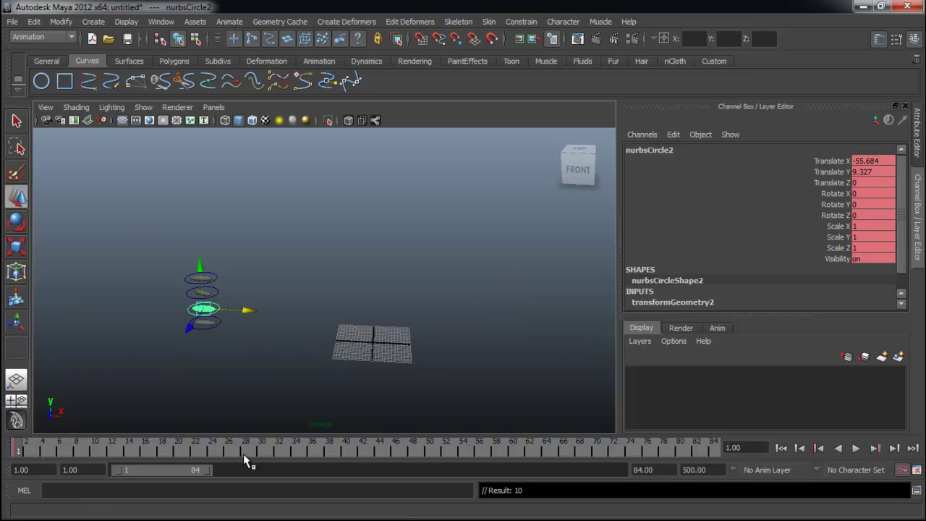
{"action": "left_click", "coordinate": [856, 449]}
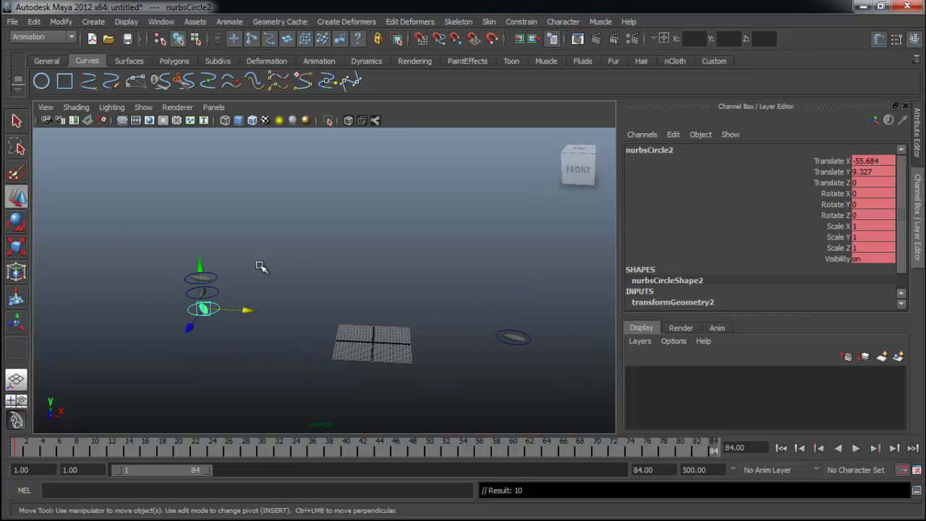
{"action": "left_click_drag", "start_coordinate": [253, 310], "coordinate": [643, 337]}
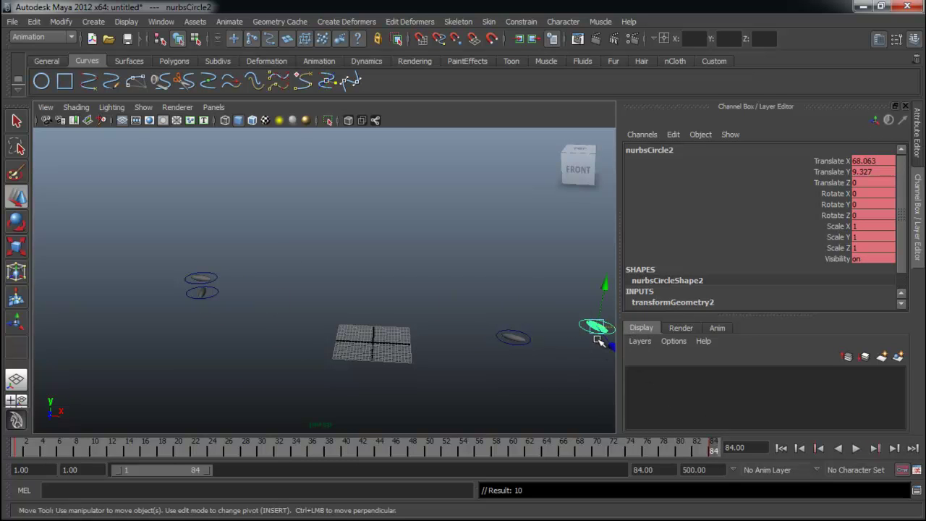
Step: Key the lower of the two remaining stacked circle controls at frame 1 and move it along X past the grid at frame 84
{"action": "middle_click_drag", "start_coordinate": [461, 308], "coordinate": [432, 316], "text": "alt"}
{"action": "left_click", "coordinate": [190, 300]}
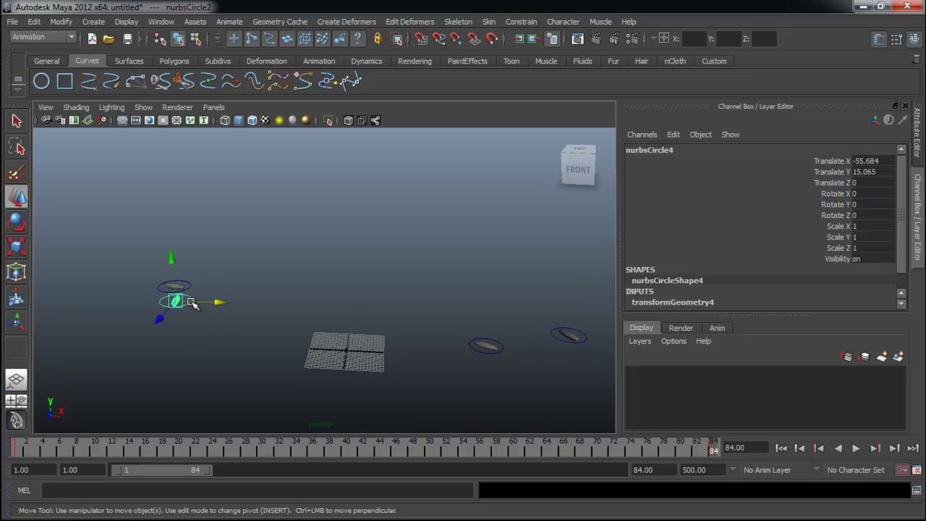
{"action": "left_click", "coordinate": [11, 442]}
{"action": "key", "text": "s"}
{"action": "left_click_drag", "start_coordinate": [13, 444], "coordinate": [784, 447]}
{"action": "left_click_drag", "start_coordinate": [191, 292], "coordinate": [489, 317]}
Step: Key the last stacked circle control at frame 10 and move it along X to a new keyed position at frame 84
{"action": "left_click", "coordinate": [189, 283]}
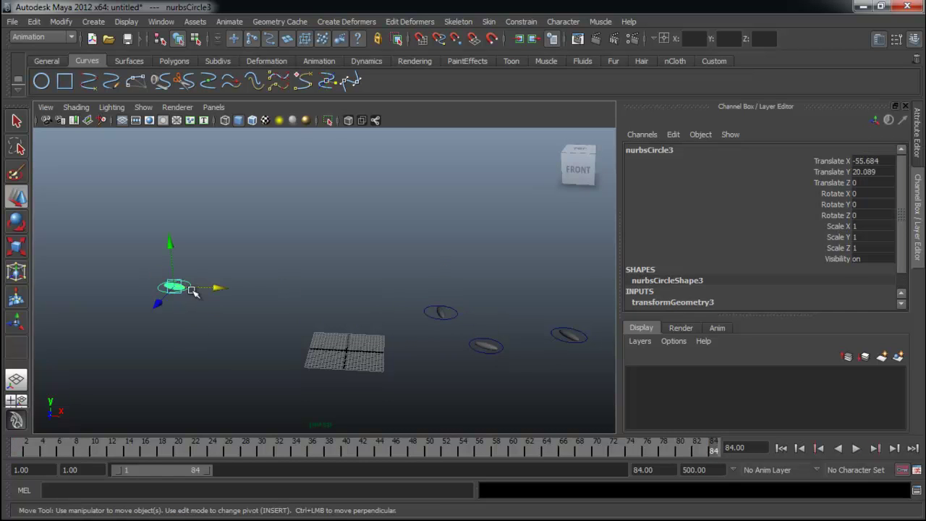
{"action": "key", "text": "alt+v"}
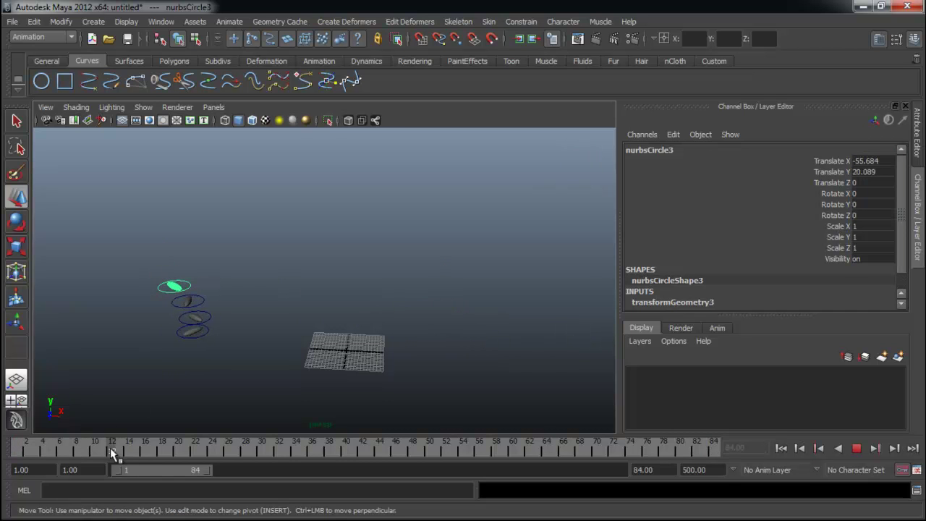
{"action": "left_click", "coordinate": [91, 445]}
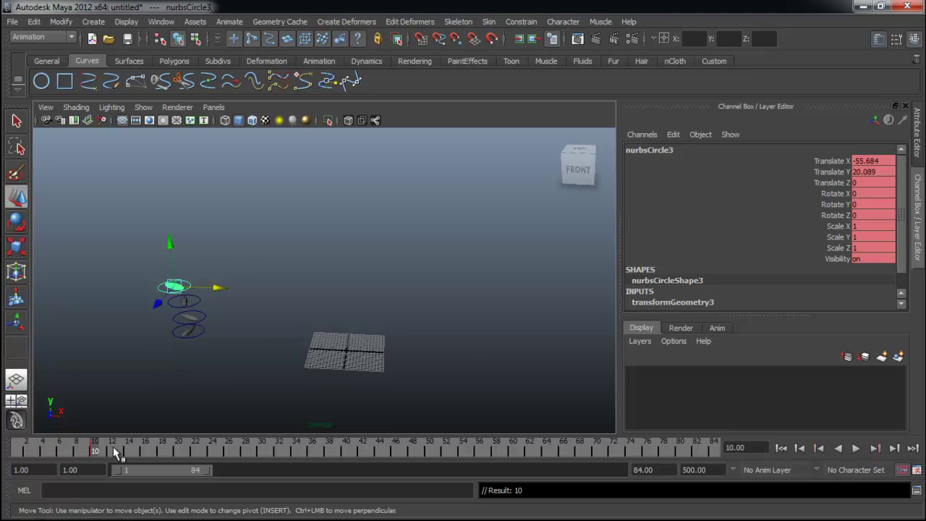
{"action": "left_click_drag", "start_coordinate": [199, 283], "coordinate": [382, 305]}
{"action": "key", "text": "s"}
Step: Play the animation from frame 1 to examine the four spinning spheres travelling across the grid, and stop playback
{"action": "scroll", "coordinate": [394, 376], "scroll_direction": "up", "scroll_amount": 8}
{"action": "left_click_drag", "start_coordinate": [442, 344], "coordinate": [463, 297], "text": "alt"}
{"action": "left_click", "coordinate": [854, 449]}
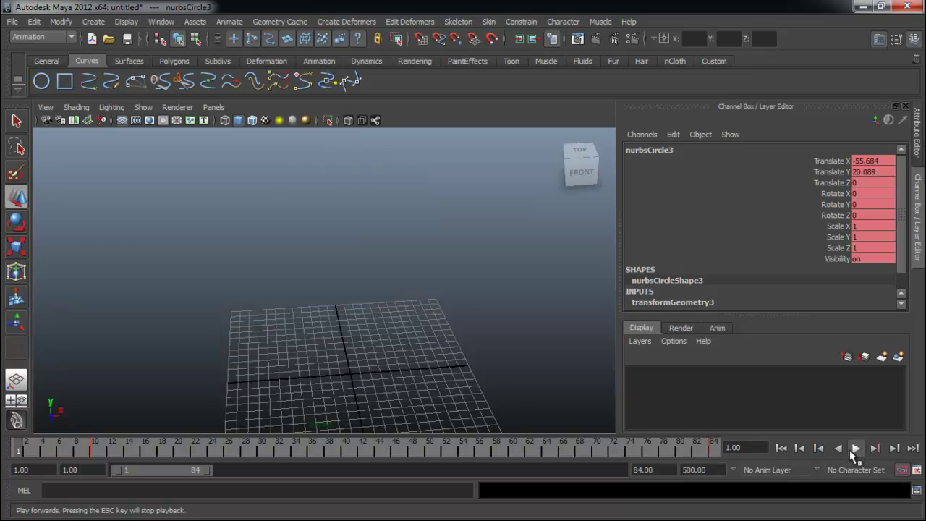
{"action": "left_click", "coordinate": [851, 450]}
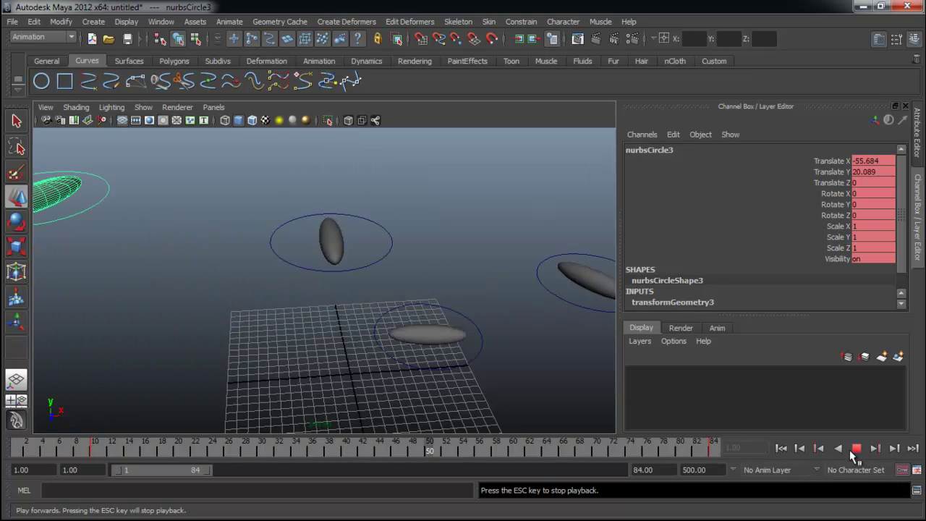
{"action": "left_click", "coordinate": [851, 449]}
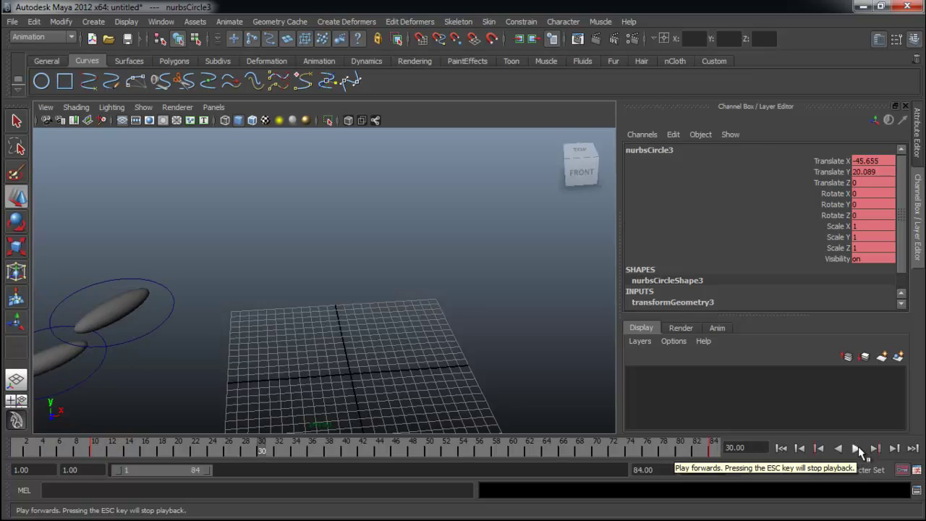